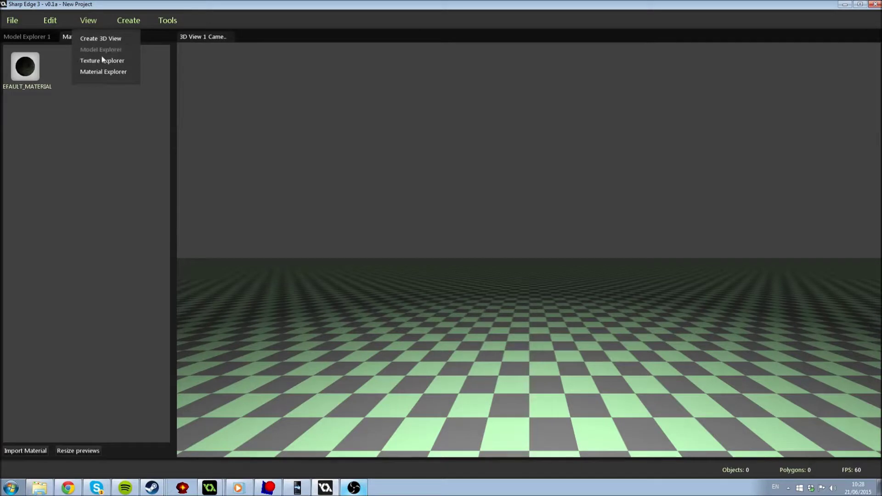
Import brickwall.png, NORMAL_brickwall.png and HEIGHTMAP_brickwall.png from the Documents folder into the Texture Explorer with enlarged previews
double_click(280, 78)
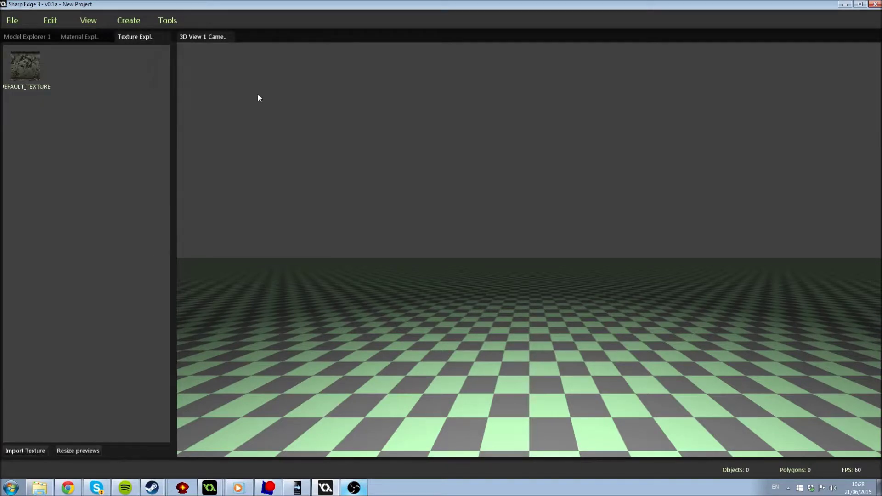
click(83, 452)
click(39, 450)
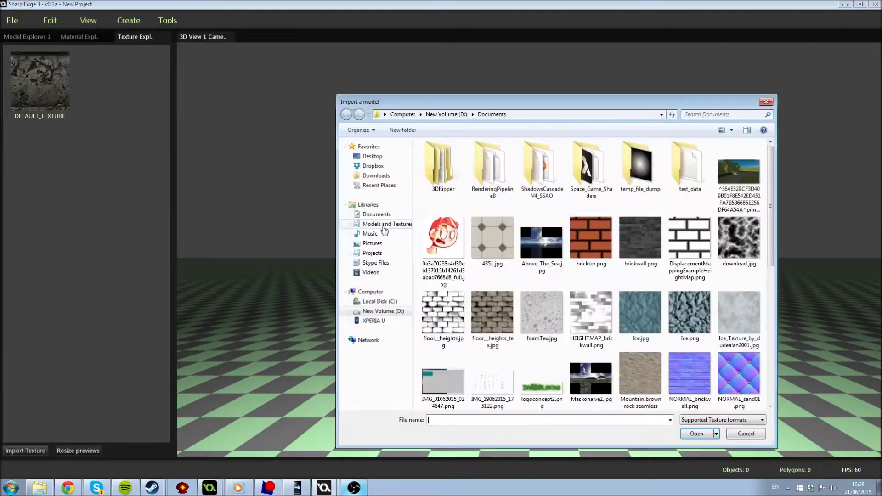
double_click(642, 221)
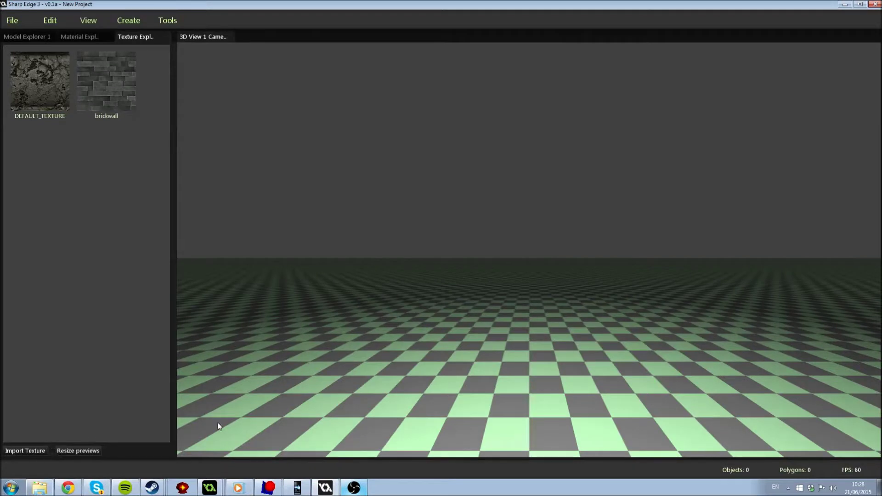
click(15, 449)
scroll(597, 275, down, 5)
double_click(689, 220)
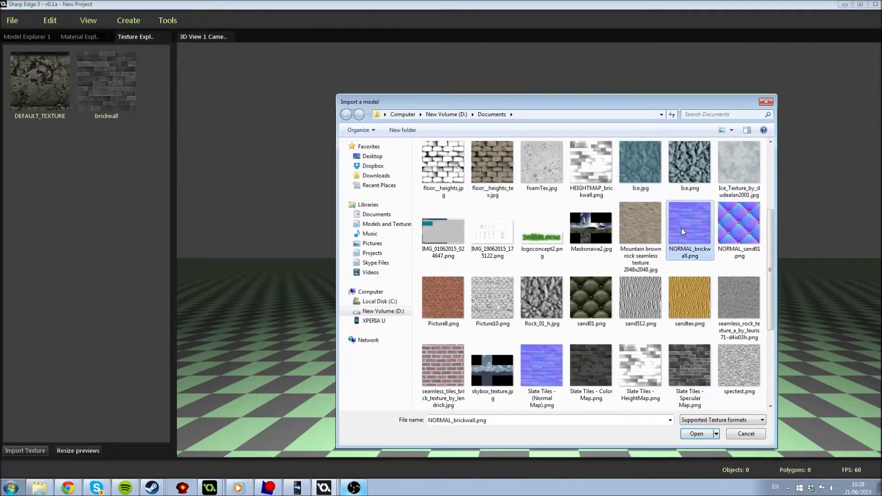
click(23, 450)
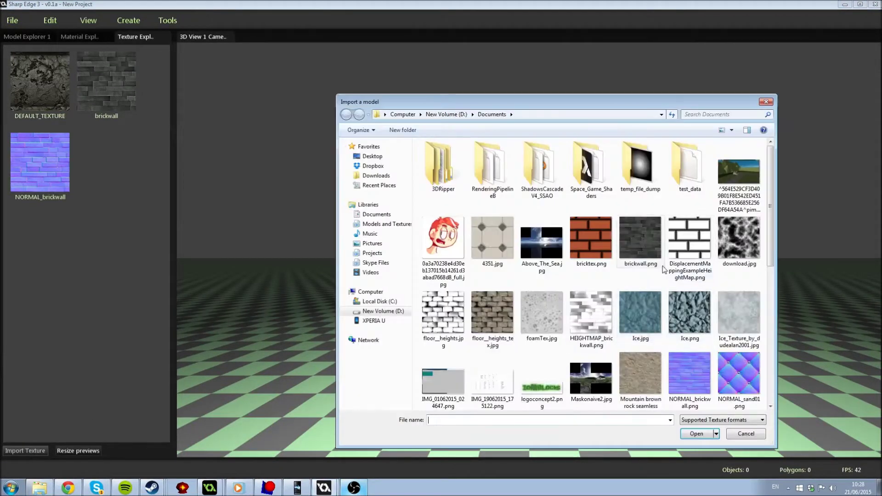
double_click(595, 312)
Import the Sand_1_AO, Sand_1_Diffuse and Sand_1_Normal textures from the Sand_1 folder in Downloads
click(25, 451)
click(370, 176)
scroll(469, 201, down, 5)
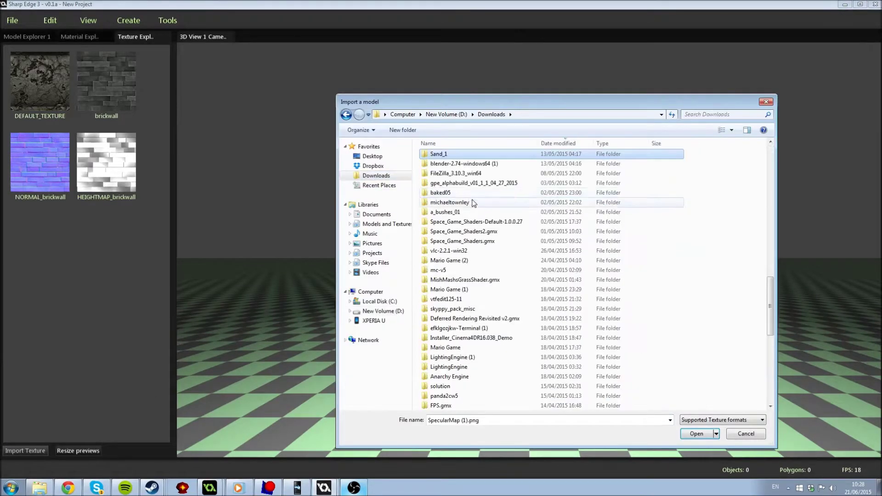
double_click(446, 154)
double_click(443, 156)
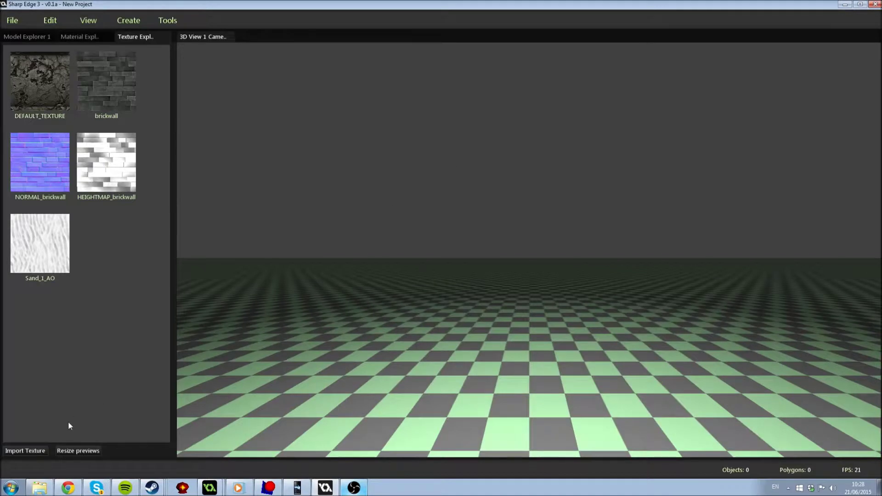
click(31, 450)
double_click(495, 158)
click(26, 450)
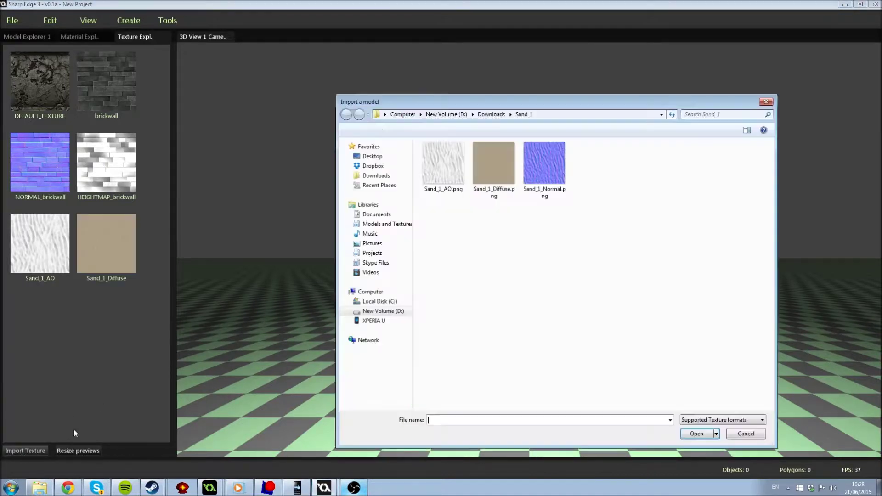
double_click(547, 163)
Create a material from the brickwall texture, keeping its material type Normal
click(129, 85)
drag(121, 81, 266, 222)
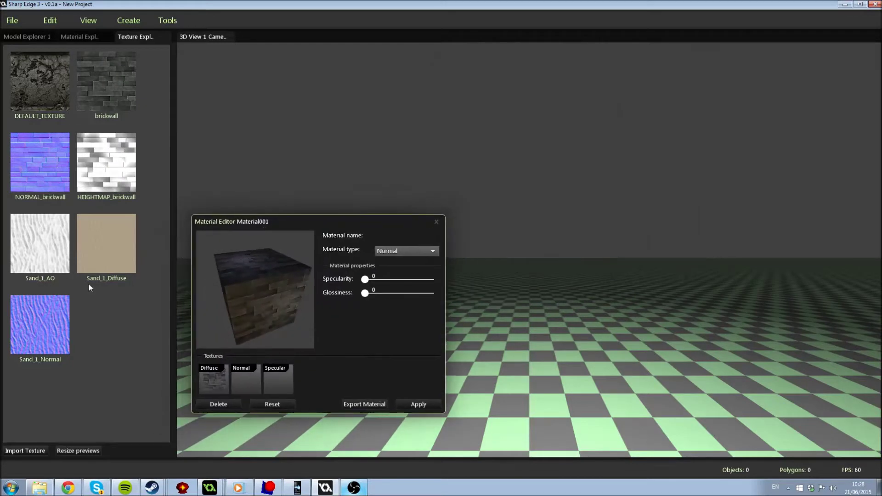
drag(379, 281, 394, 295)
click(406, 253)
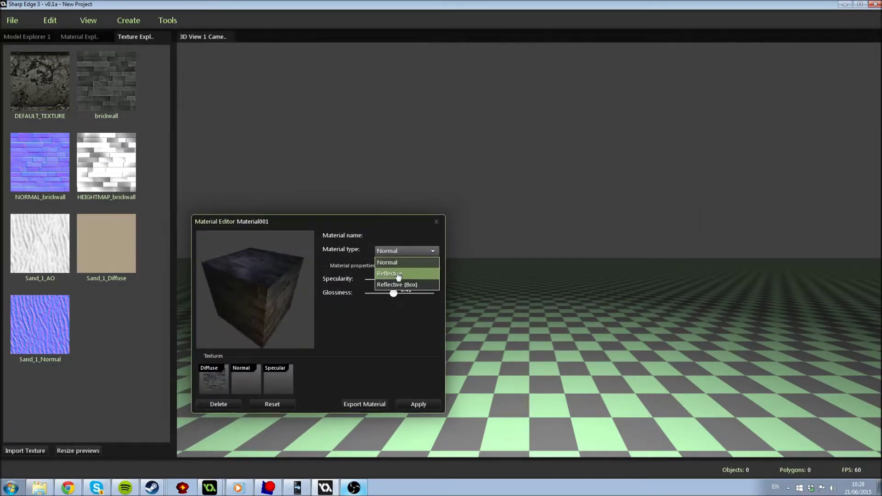
click(403, 264)
Set the brick material's specularity to 0.50 and glossiness to 0.57, with NORMAL_brickwall as normal map and HEIGHTMAP_brickwall as specular map
drag(386, 281, 404, 293)
drag(50, 170, 245, 379)
drag(106, 163, 273, 373)
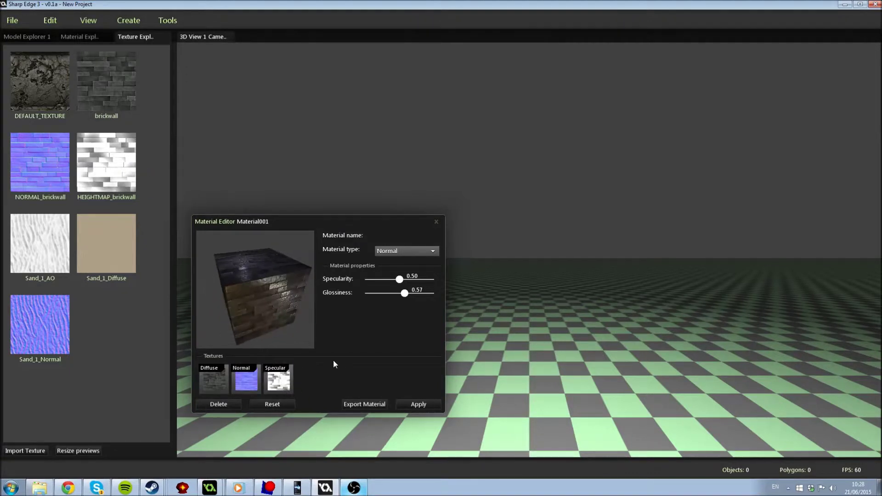
Try the Reflective type on the brick material and return it to Normal
click(404, 251)
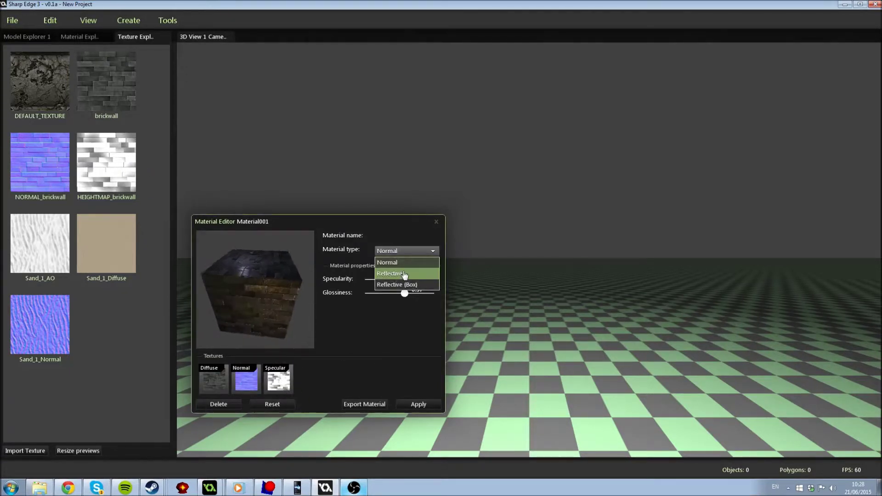
click(404, 274)
click(404, 251)
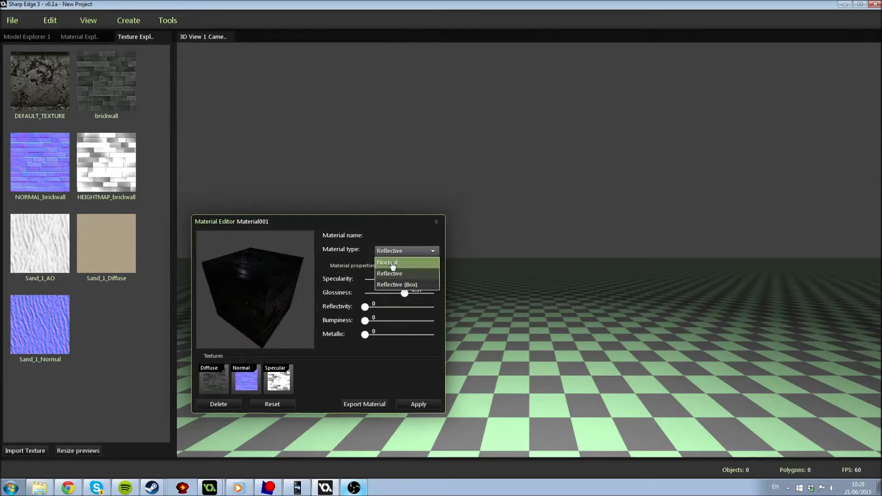
click(391, 263)
Set the brick material's specularity to 0.54 and glossiness to 0.73, and move its editor clear of the 3D view's centre
mouse_move(406, 294)
mouse_down()
mouse_move(416, 293)
mouse_move(404, 281)
mouse_up()
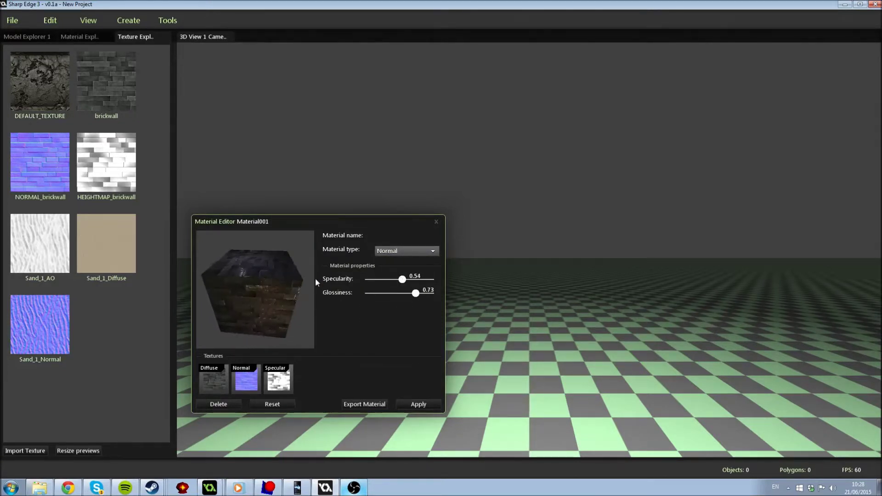
drag(258, 225, 691, 57)
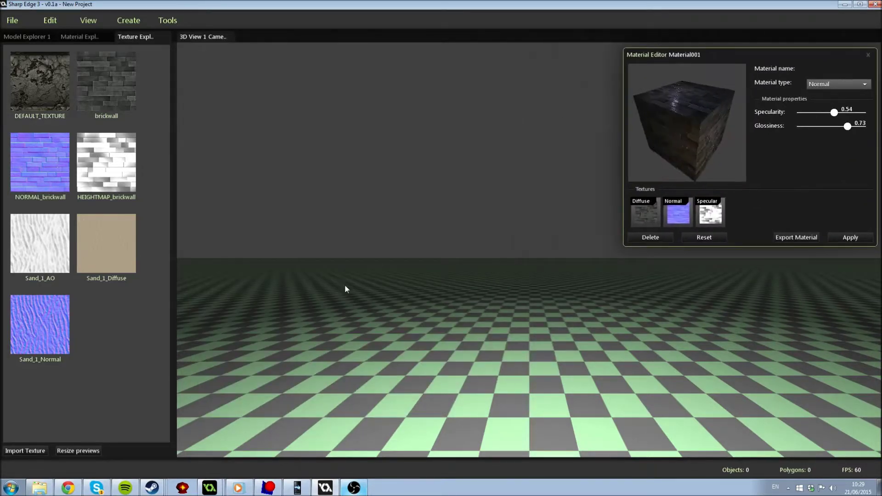
Create a second material from Sand_1_Diffuse, using Sand_1_Normal as normal map and Sand_1_AO as specular map, with its editor placed below the first
right_click(98, 241)
click(110, 240)
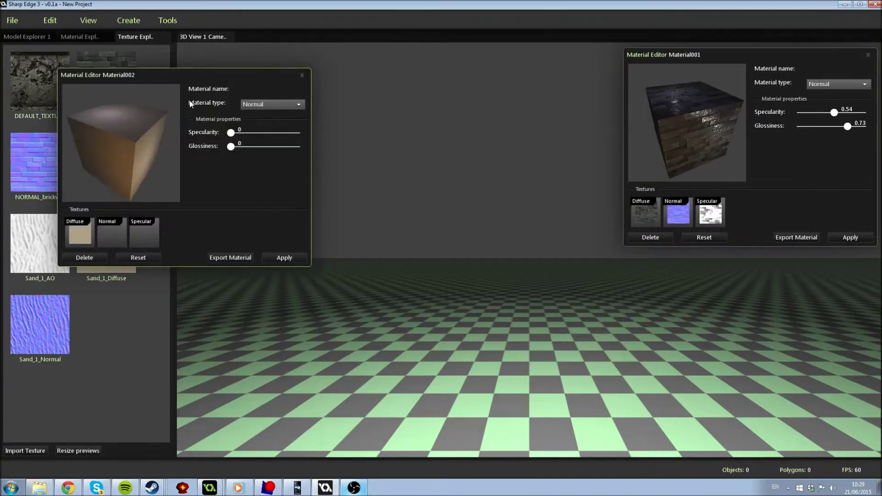
drag(171, 66, 758, 262)
drag(40, 324, 666, 423)
drag(40, 244, 716, 412)
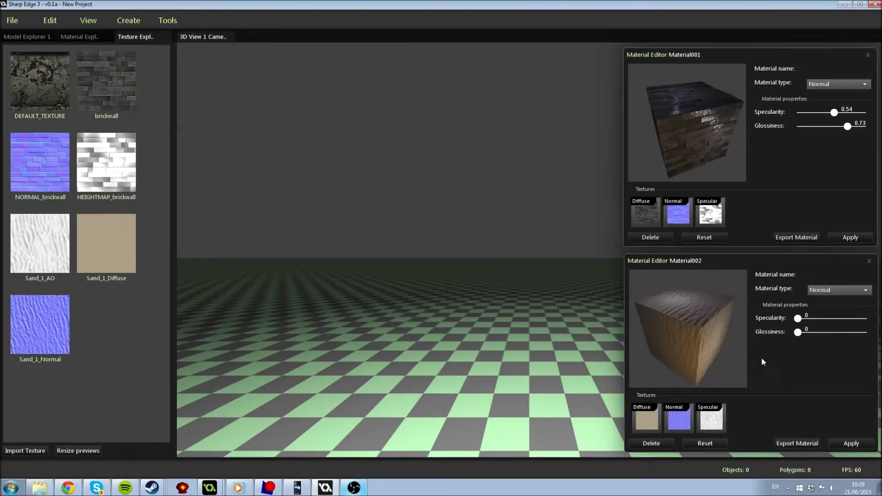
Import the GEOSPHERE.gmmod and Terrain Square.gmmod models from the Models and Textures folder in the Dropbox PC BACKUP folder
click(27, 35)
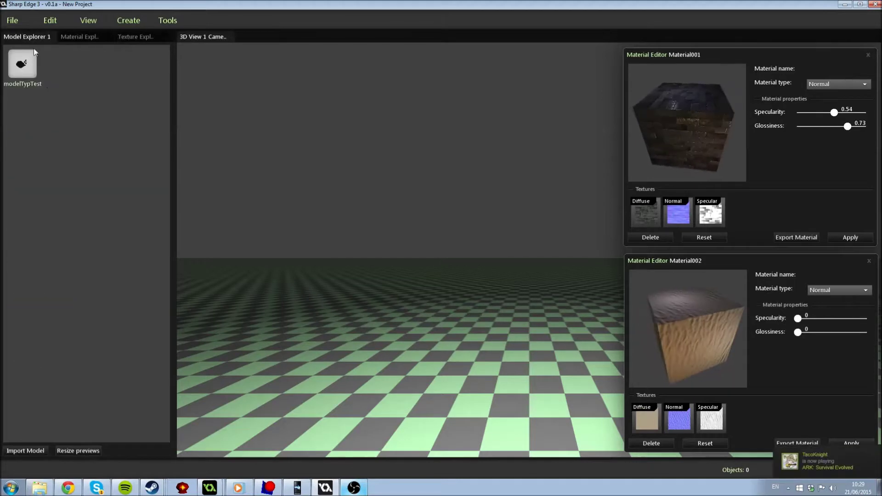
click(26, 450)
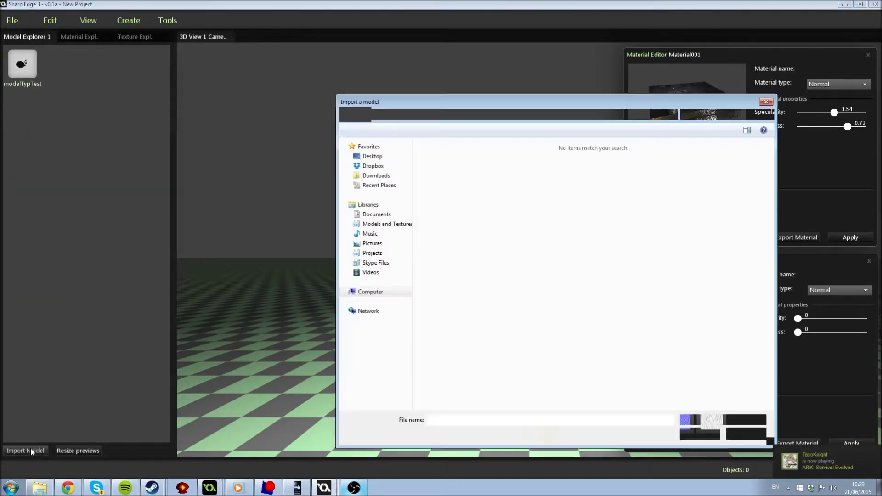
click(368, 215)
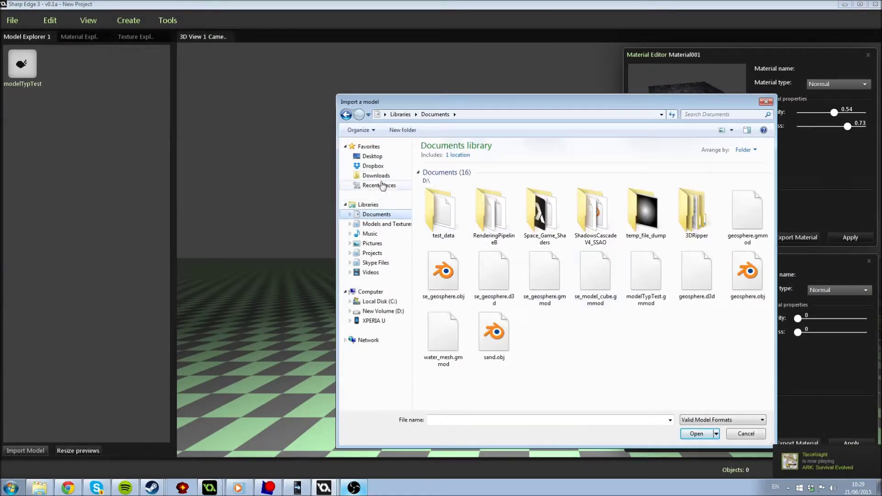
click(374, 167)
double_click(493, 202)
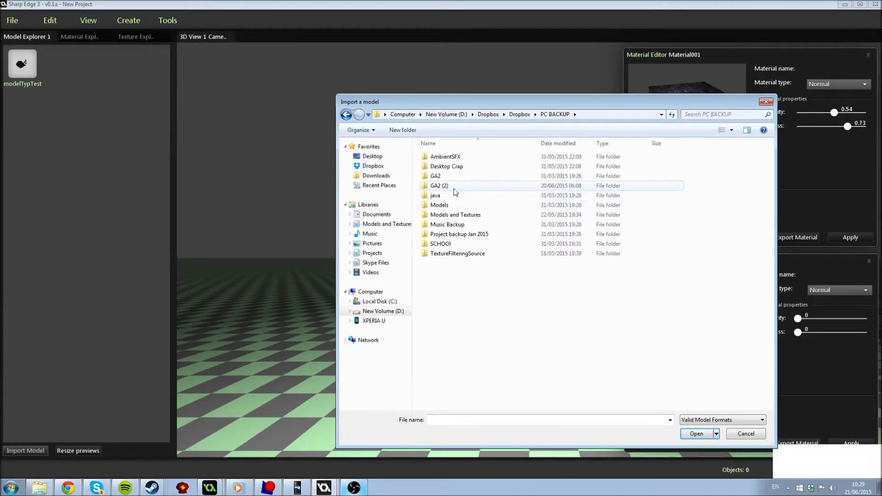
double_click(451, 217)
double_click(646, 212)
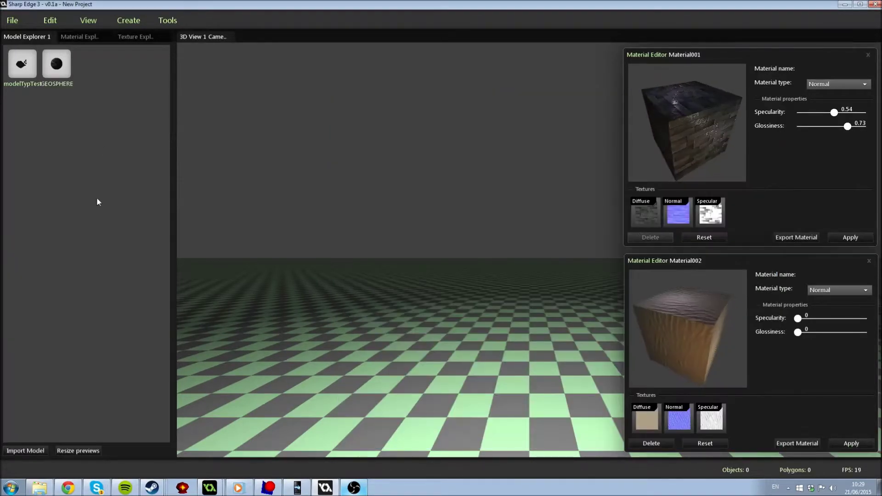
click(39, 450)
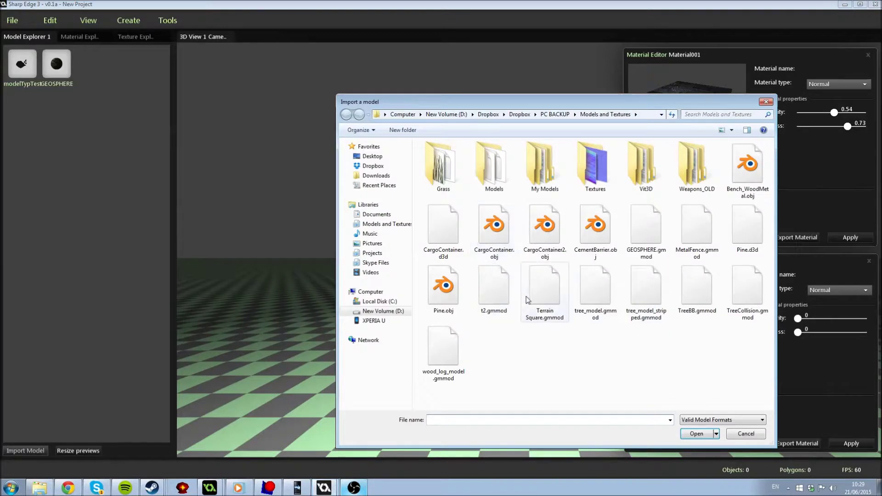
double_click(527, 300)
Create a prefab from the GEOSPHERE model, and clear the 3D view by narrowing the explorer pane and moving the prefab editor aside
right_click(82, 72)
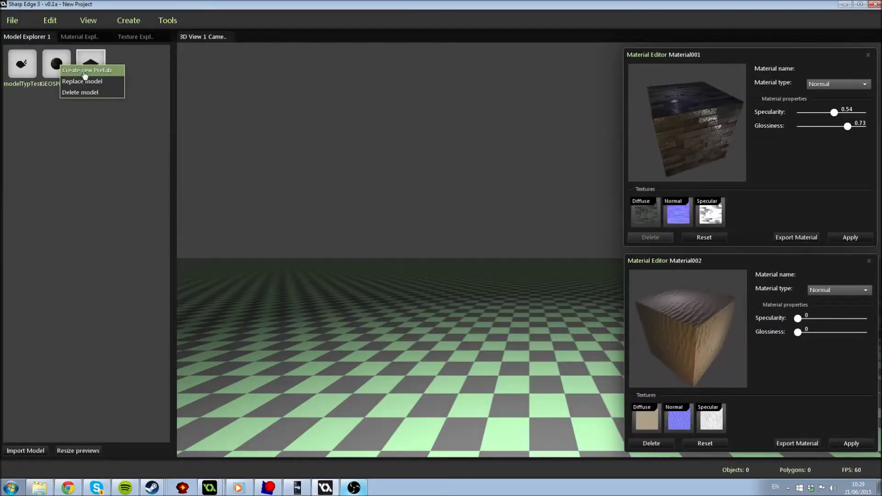
click(82, 73)
drag(133, 78, 286, 139)
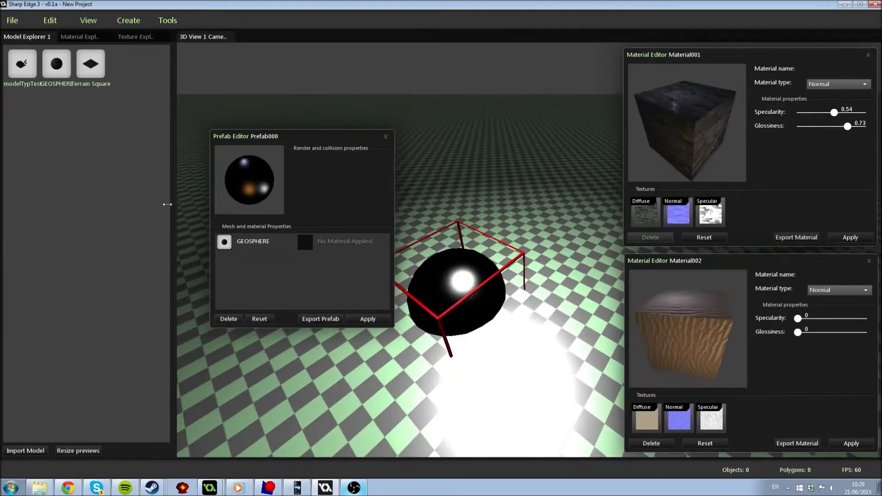
drag(173, 201, 107, 201)
drag(268, 140, 61, 248)
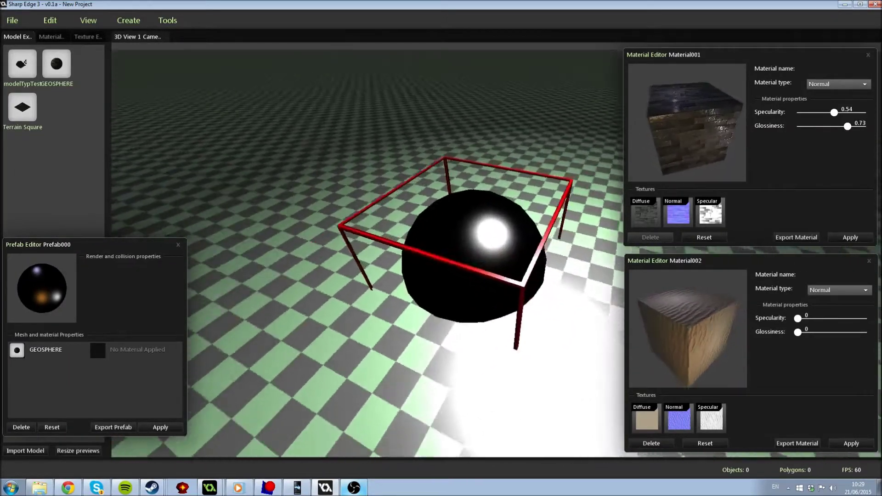
Assign the brick material Material001 to the prefab's GEOSPHERE mesh and apply the prefab
click(52, 36)
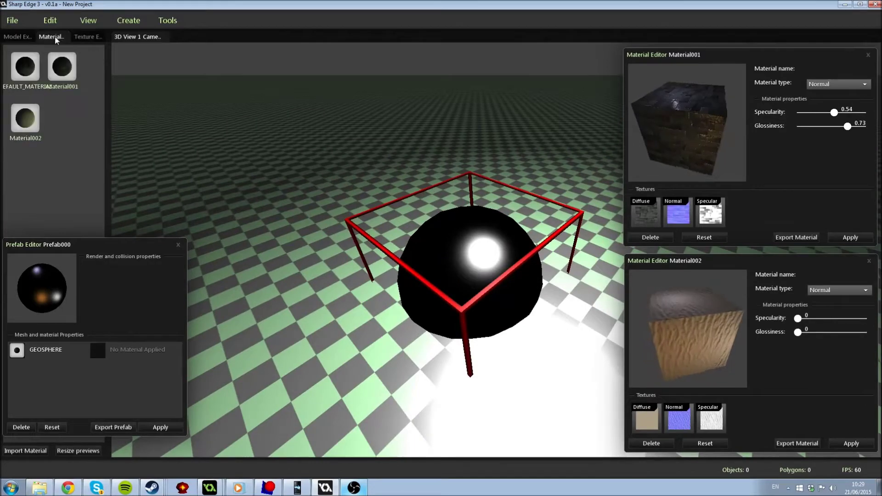
drag(85, 263, 102, 350)
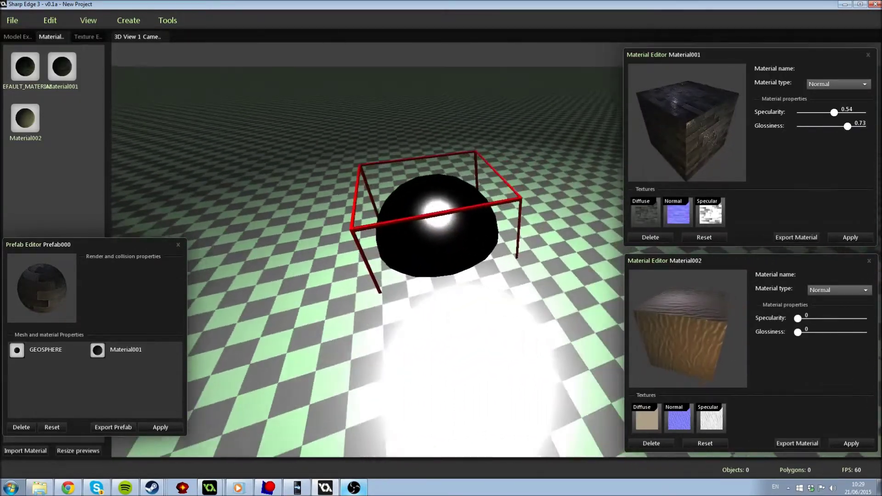
click(161, 427)
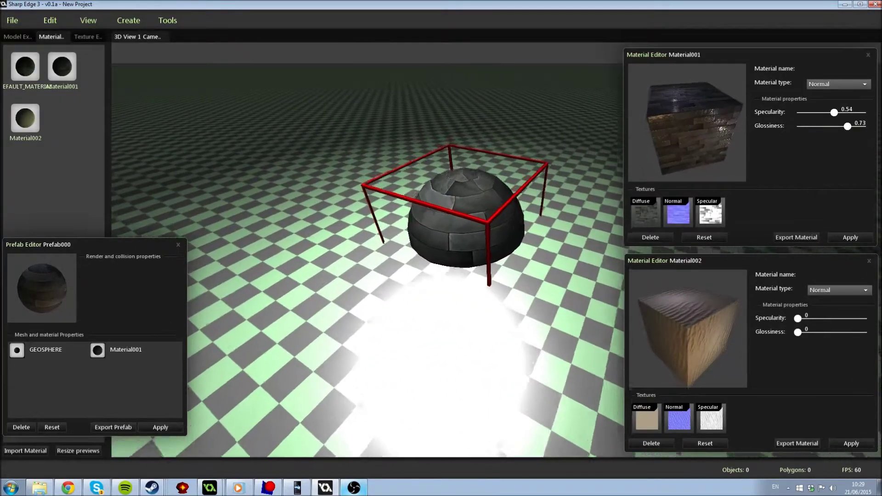
Set Material001's specularity to 0.51 and glossiness to 0.63 and apply the material
click(851, 239)
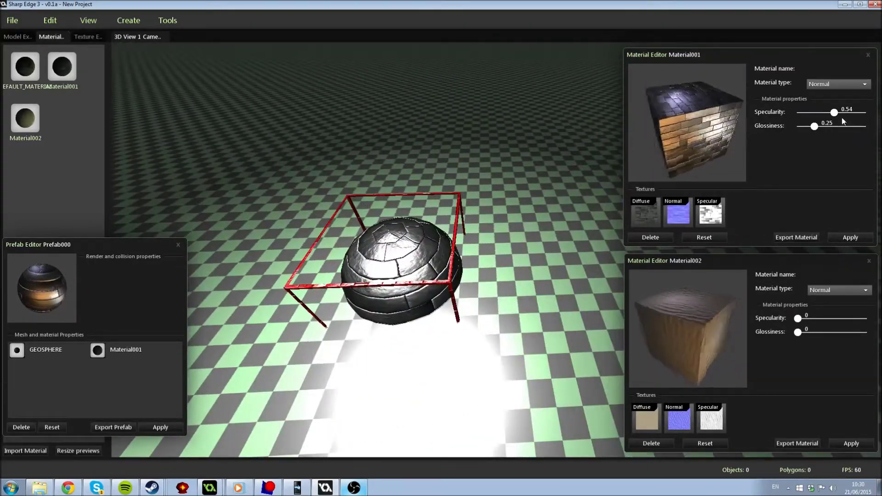
mouse_move(833, 112)
mouse_down()
mouse_move(844, 112)
mouse_move(821, 126)
mouse_move(840, 126)
mouse_up()
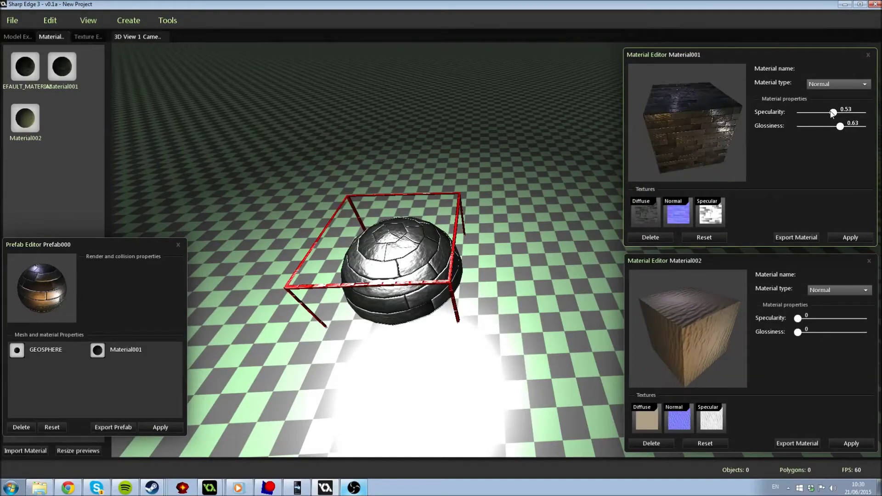
click(856, 236)
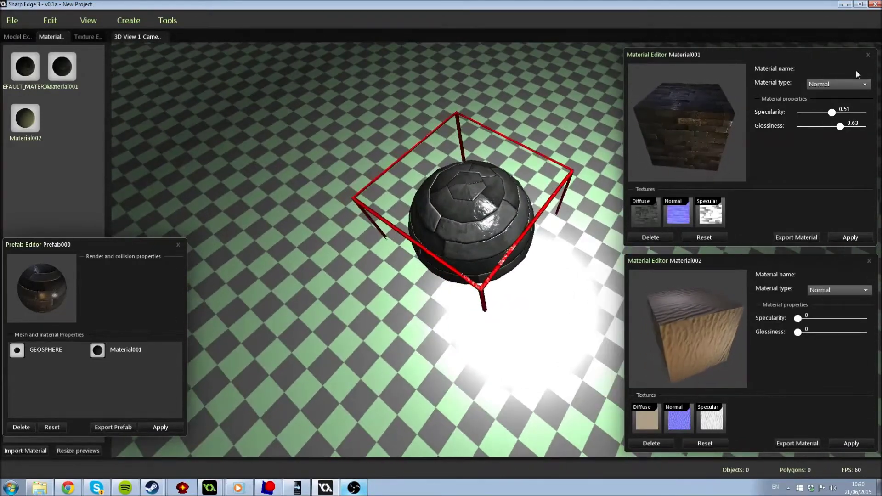
Change Material001 to the Reflective type with reflectivity 0.41 and metallic 0.77, and apply the material
click(838, 84)
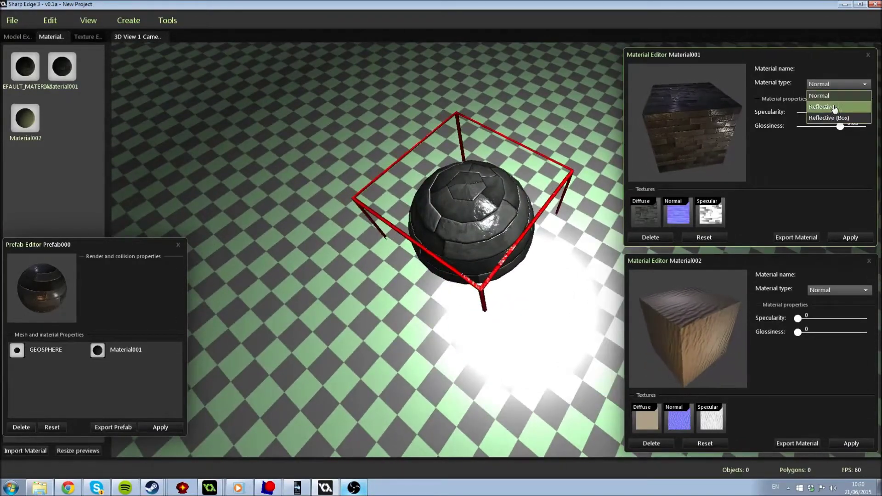
click(830, 122)
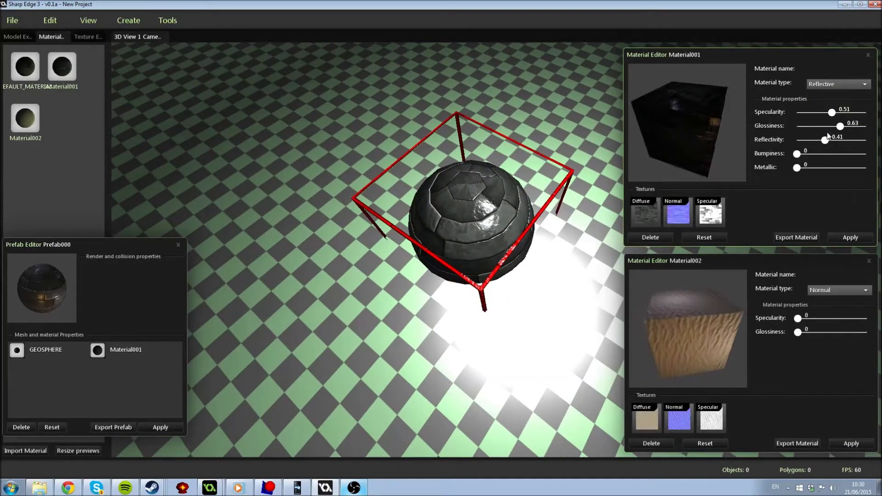
drag(799, 168, 853, 167)
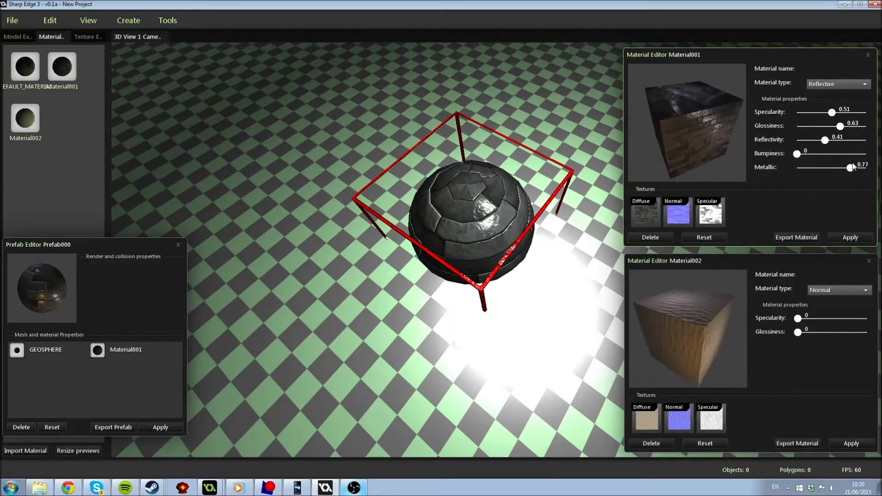
click(849, 237)
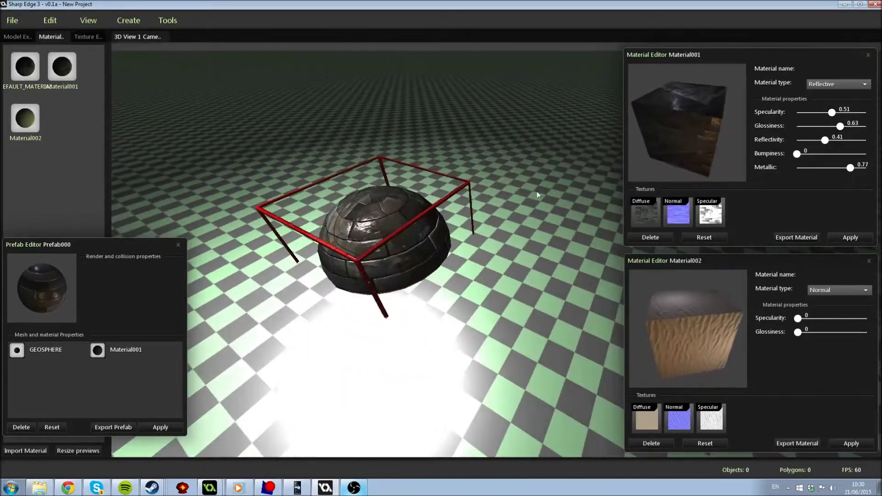
Add the Terrain Square model as a second mesh of Prefab000 and apply the prefab
click(18, 37)
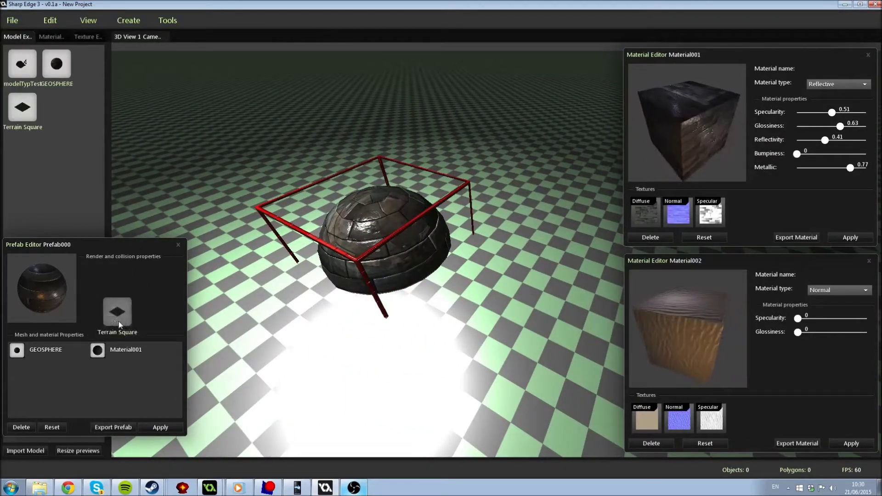
drag(119, 306, 107, 379)
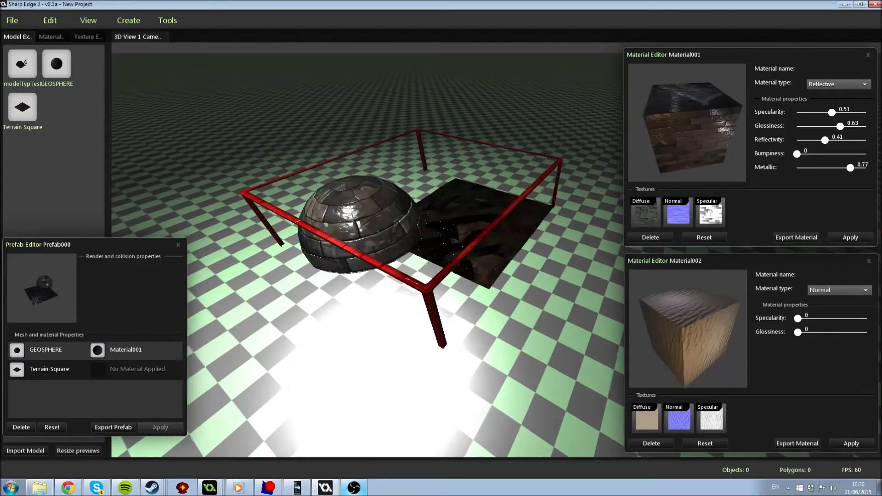
key(w)
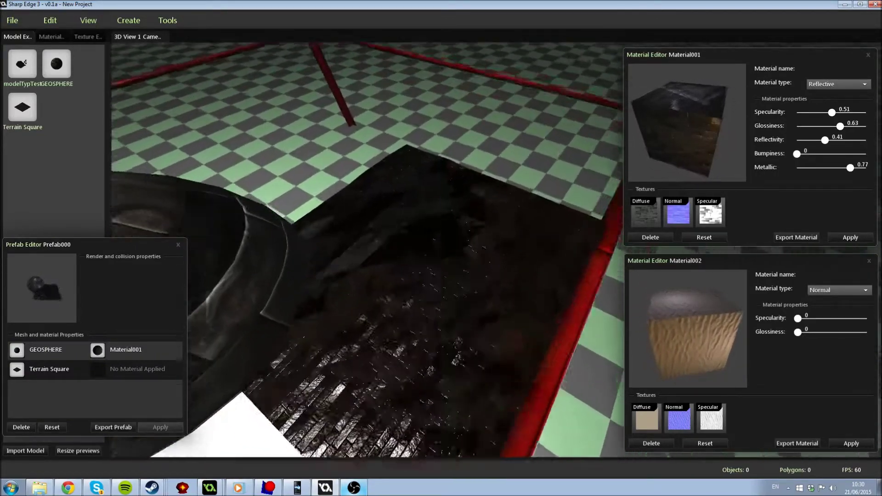
key(s)
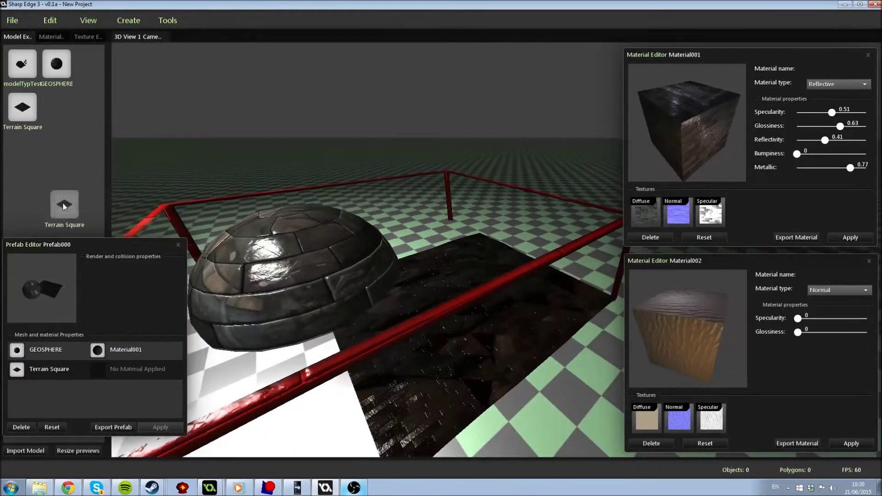
Assign the sand material Material002 to the Terrain Square mesh of Prefab000 and apply the prefab
click(51, 37)
drag(40, 164, 97, 369)
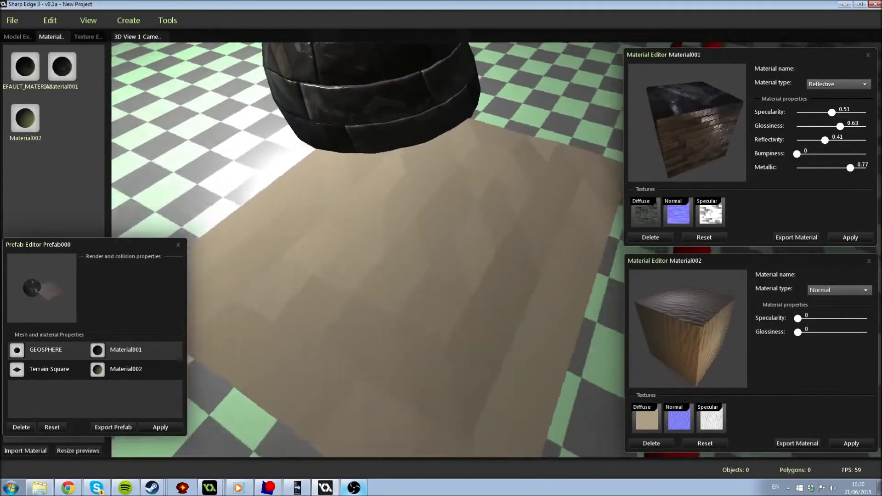
middle_drag(367, 251, 294, 243)
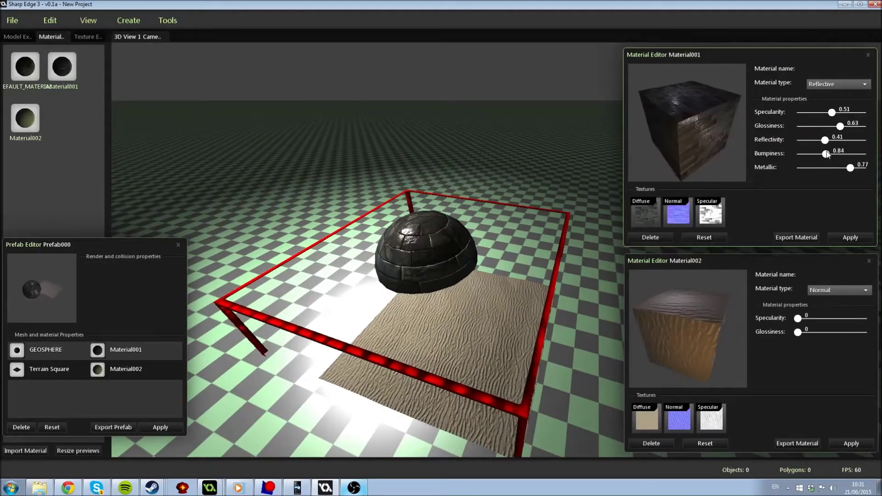
Set Material001's bumpiness to 0.52, apply the material, and inspect the sphere and sand surface up close
click(845, 235)
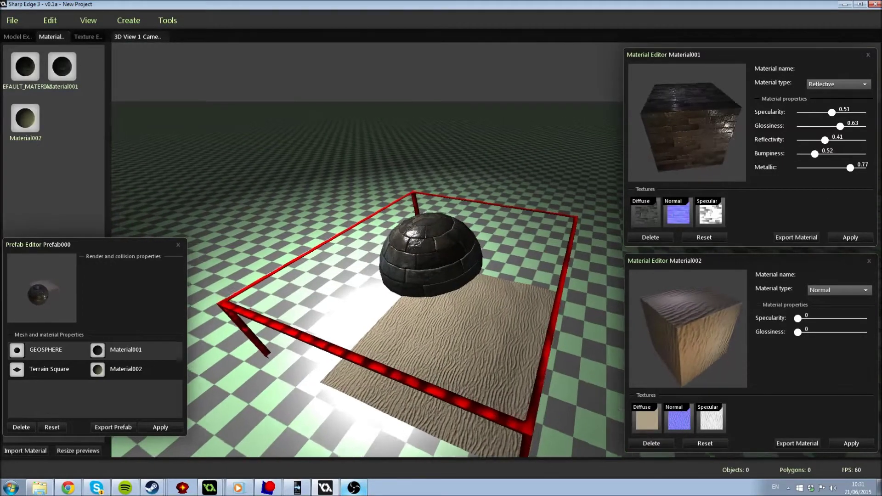
key(w)
key(a)
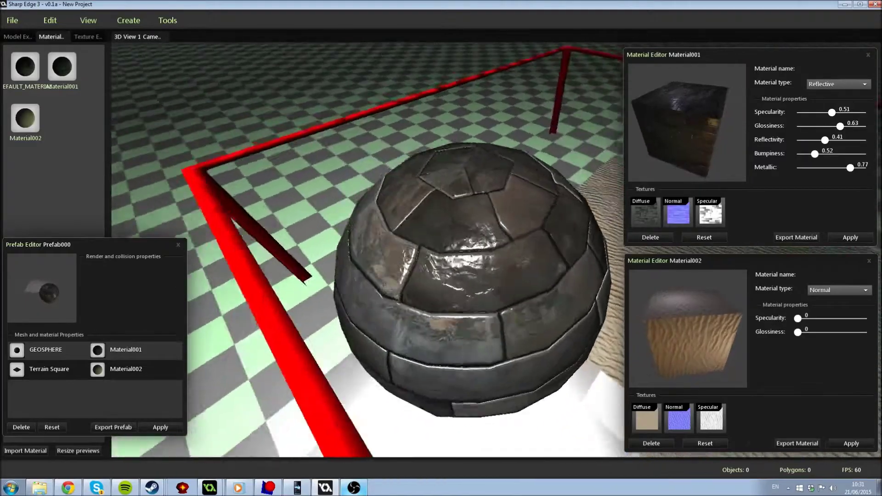
key(a)
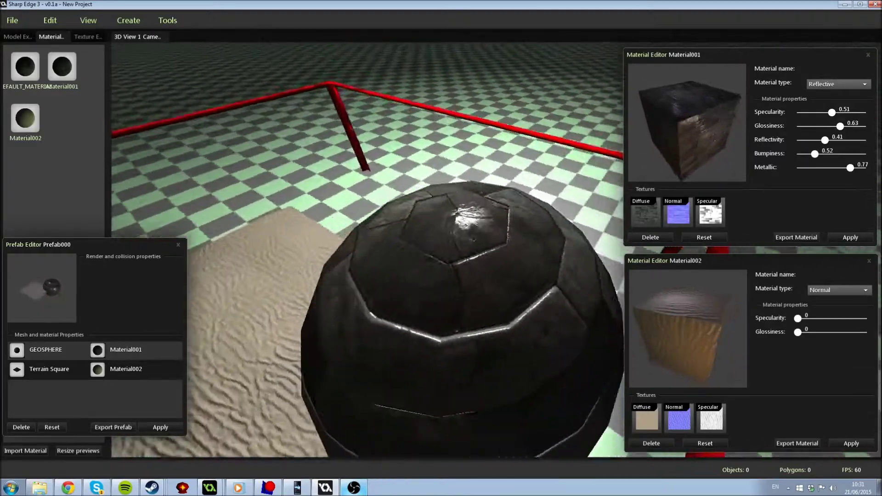
key(s)
key(w)
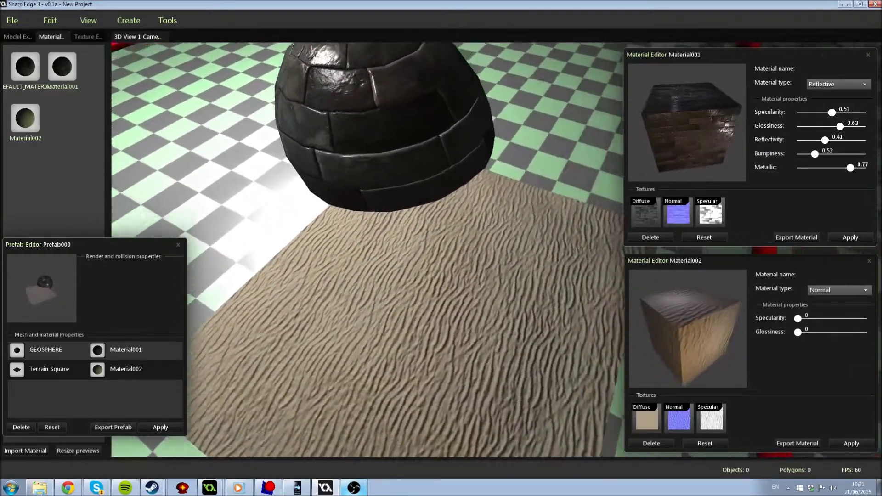
key(s)
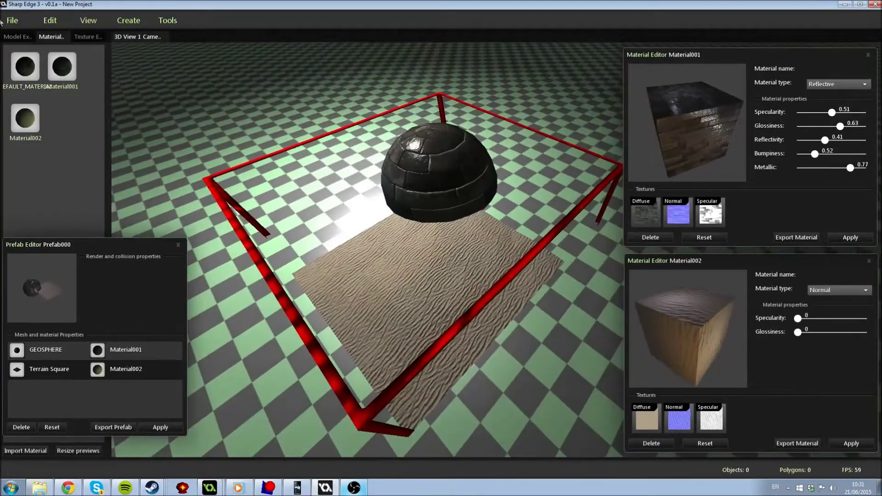
Import the CargoContainer.d3d model, create a prefab from it, and place its editor beside the Prefab000 editor
click(17, 36)
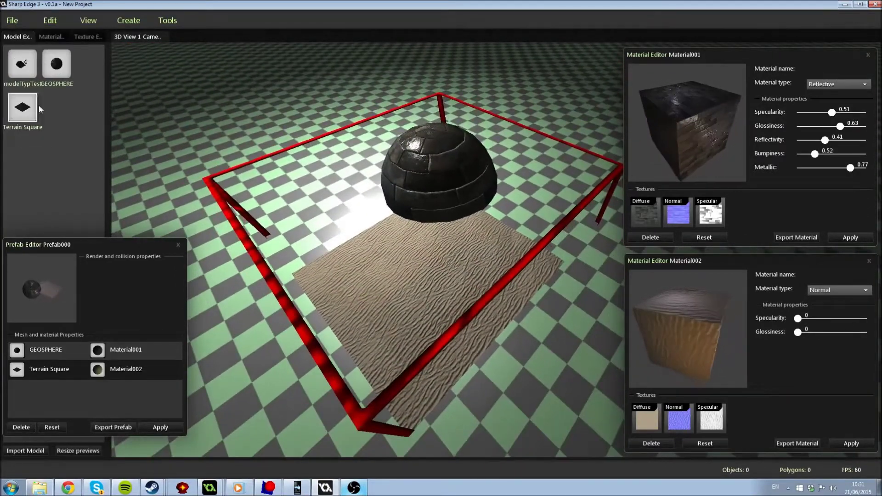
click(43, 449)
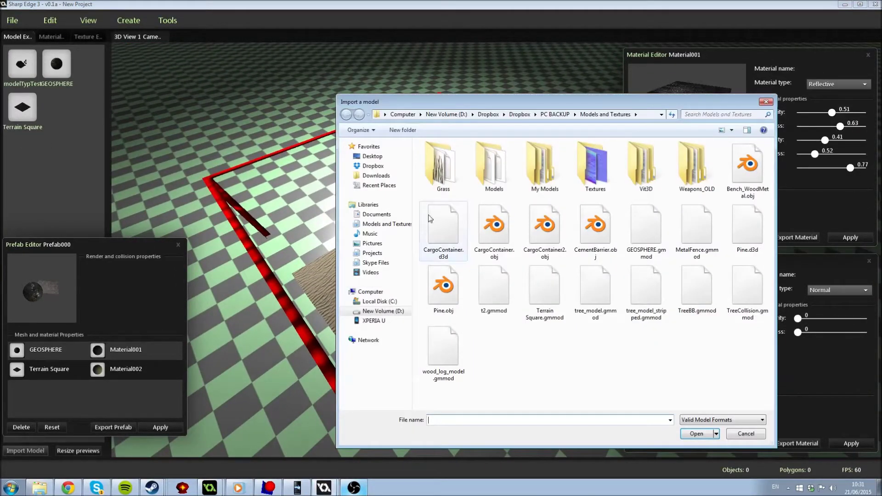
double_click(453, 228)
click(79, 109)
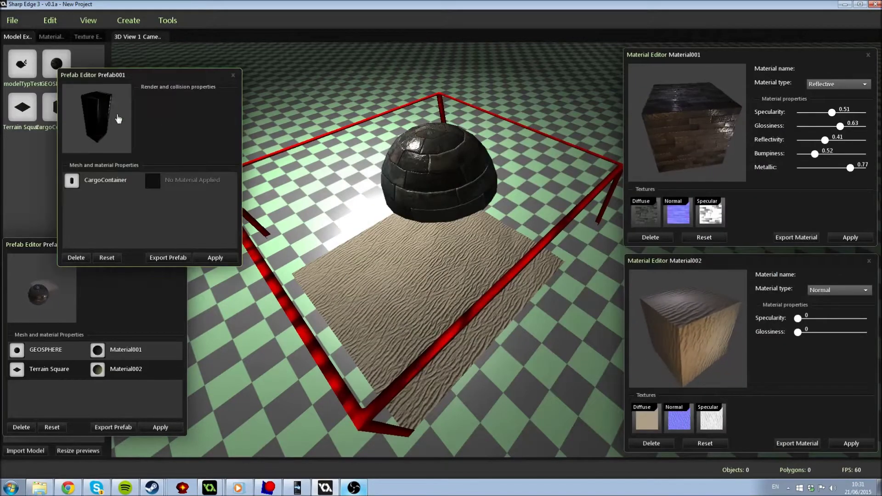
drag(145, 79, 191, 270)
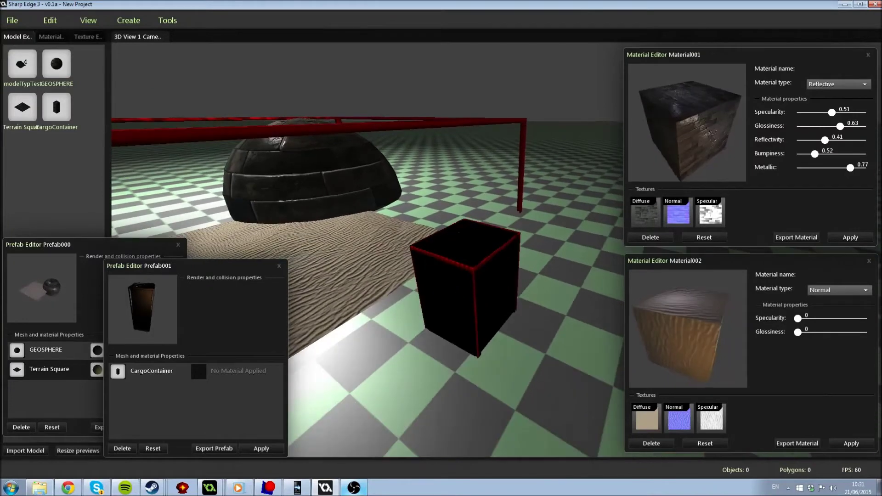
Import the CargoContainer_1_D and CargoContainer_N textures from the PC BACKUP folder in Dropbox
click(49, 36)
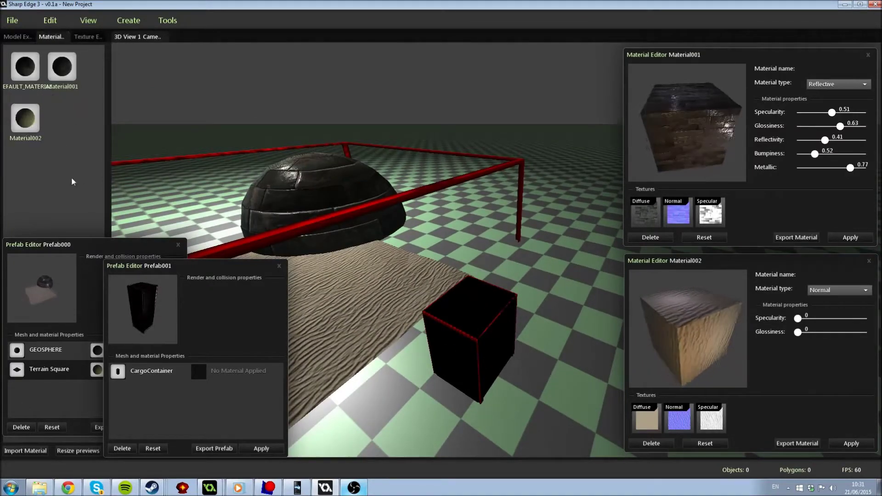
click(86, 36)
click(24, 450)
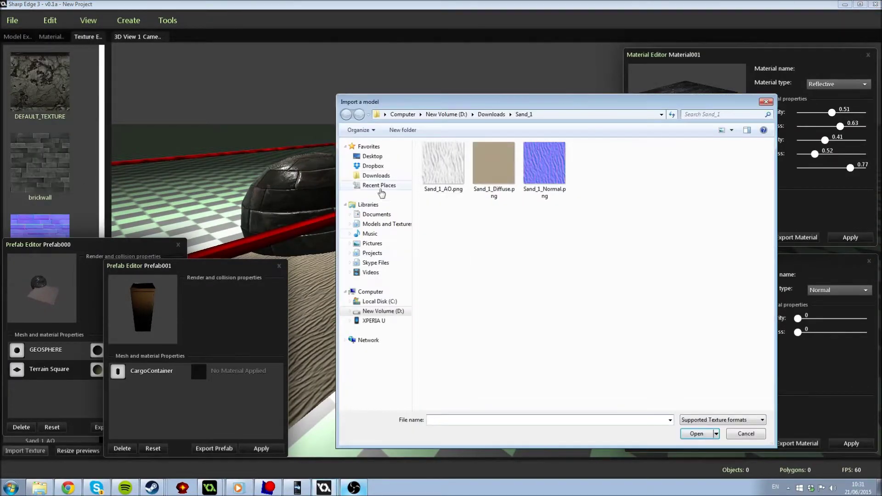
click(367, 224)
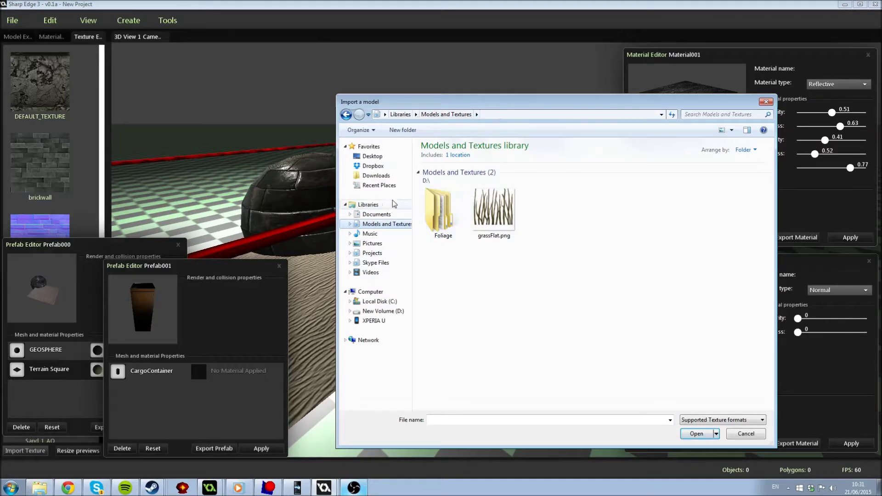
click(367, 166)
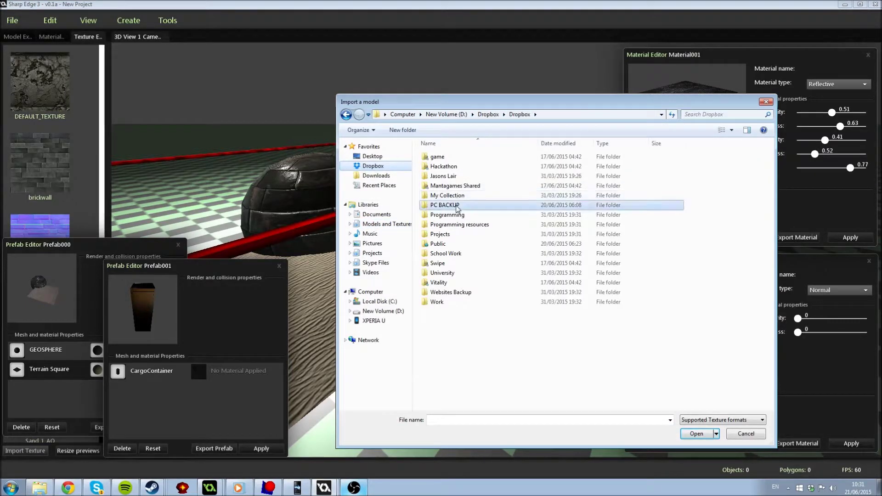
double_click(457, 206)
double_click(456, 220)
double_click(491, 235)
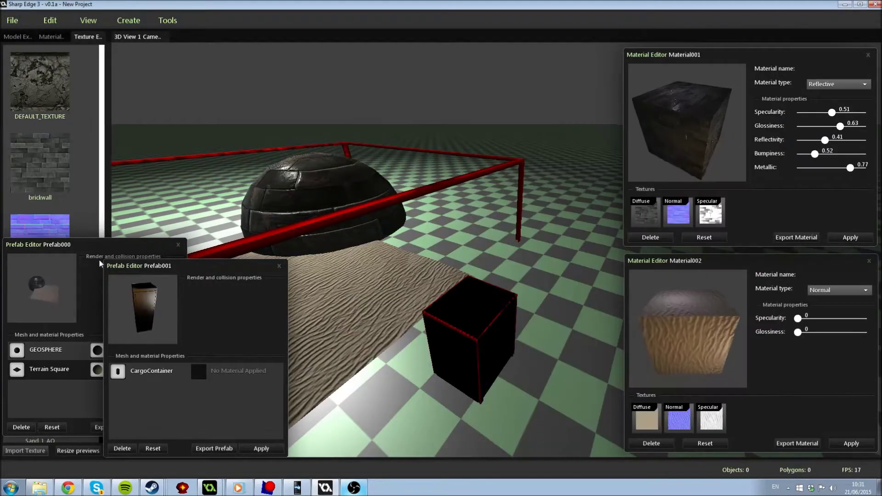
click(35, 454)
double_click(578, 214)
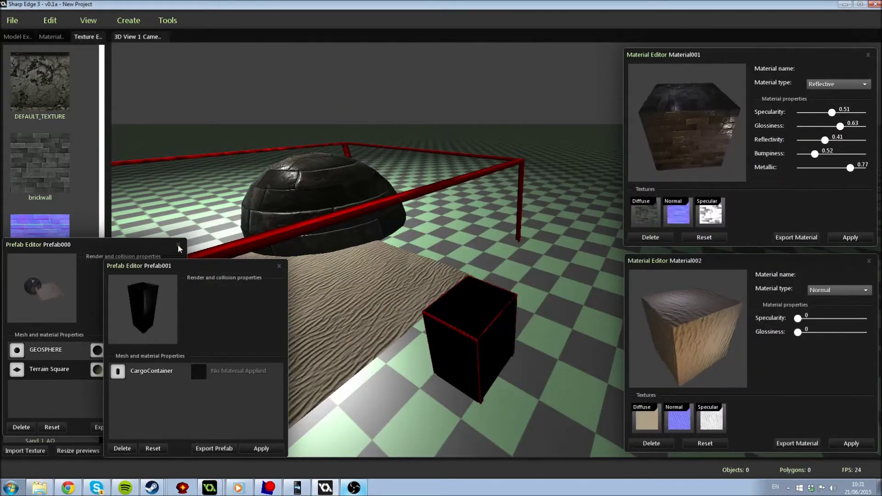
Move both prefab editors off the texture list and create a material from CargoContainer_1_D with CargoContainer_N as normal map, specularity 0.37 and glossiness 0.39
drag(137, 247, 745, 74)
drag(209, 267, 725, 273)
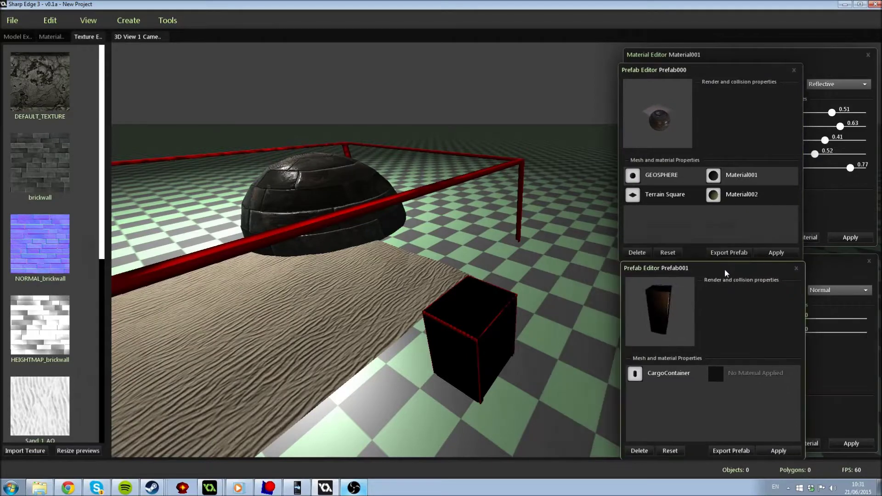
scroll(67, 335, down, 5)
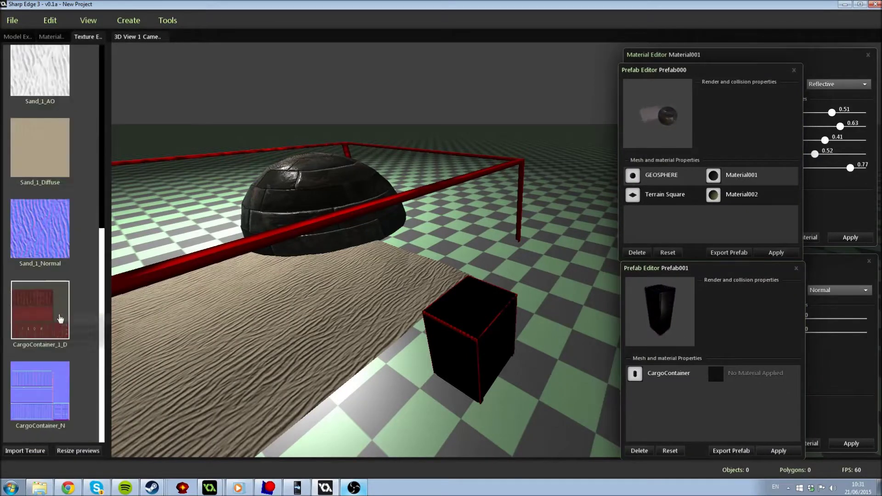
double_click(65, 322)
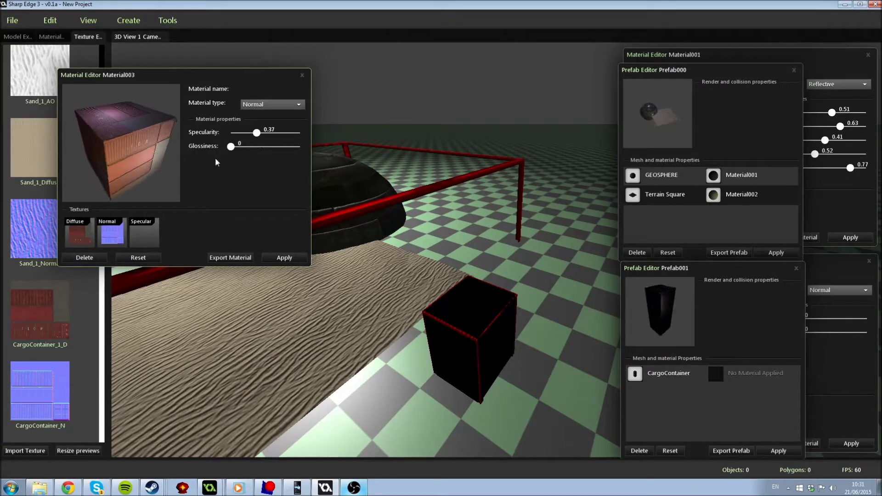
Assign Material003 to the CargoContainer mesh of Prefab001 and apply the prefab
click(51, 36)
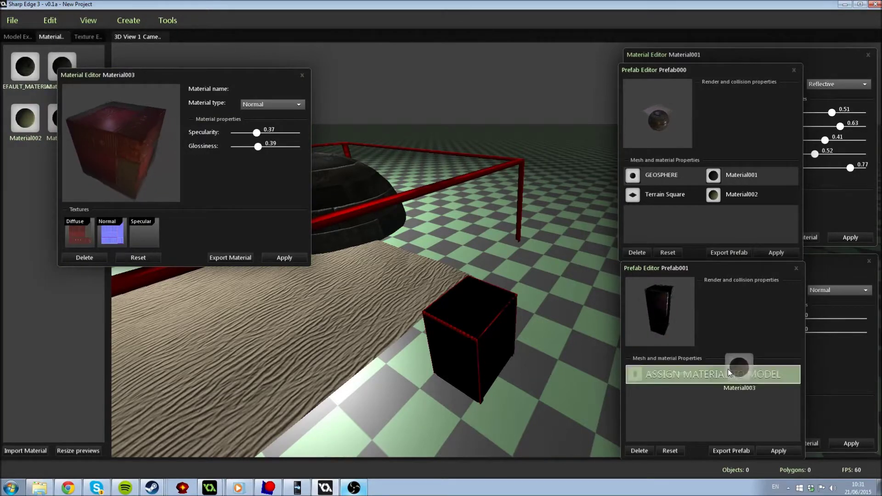
click(771, 451)
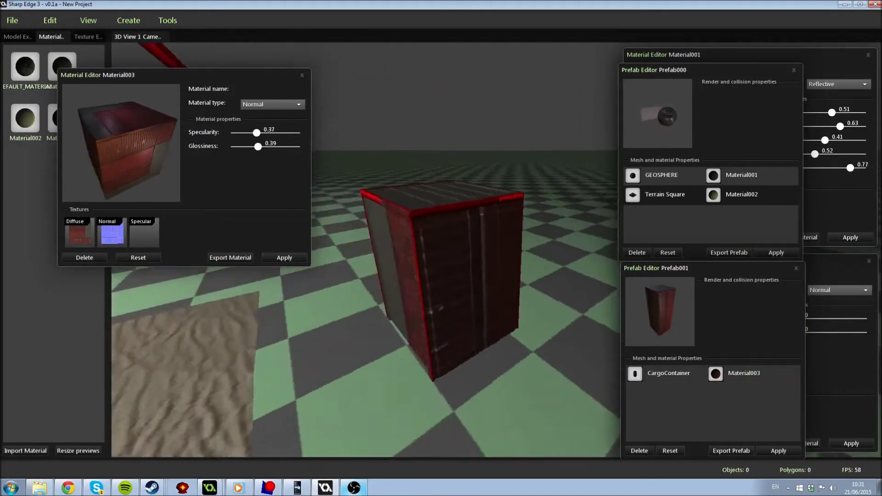
key(d)
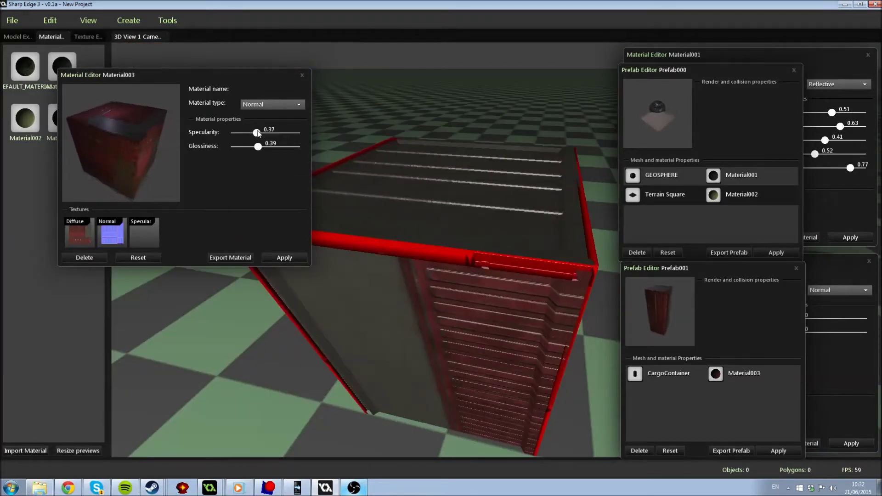
Set Material003's specularity to 0.64 and glossiness to 0.52, apply the material, and close its editor
middle_drag(360, 271, 326, 257)
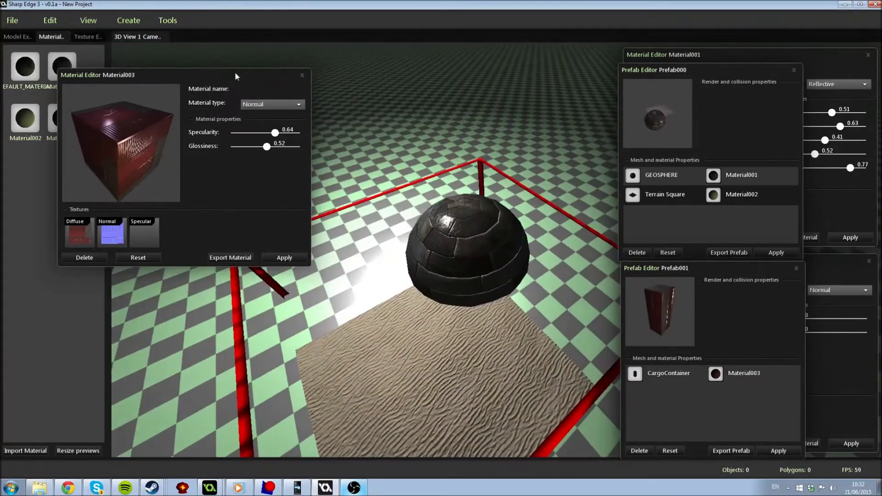
drag(235, 72, 775, 217)
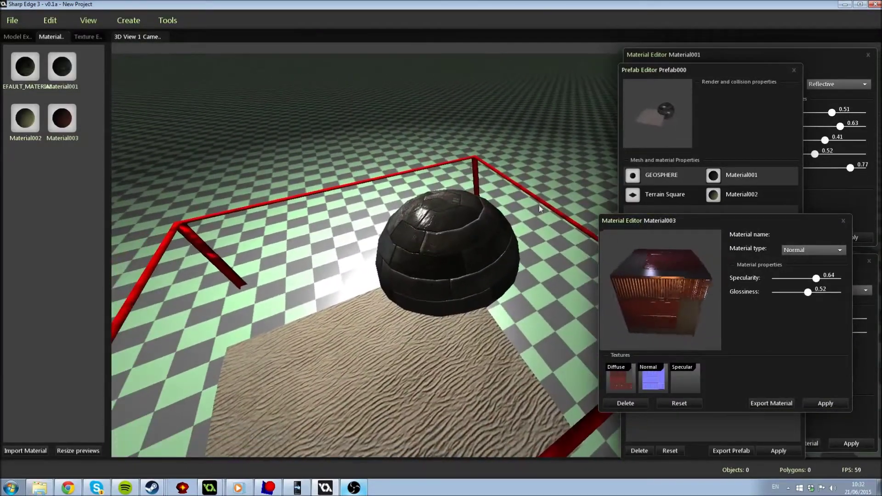
click(844, 220)
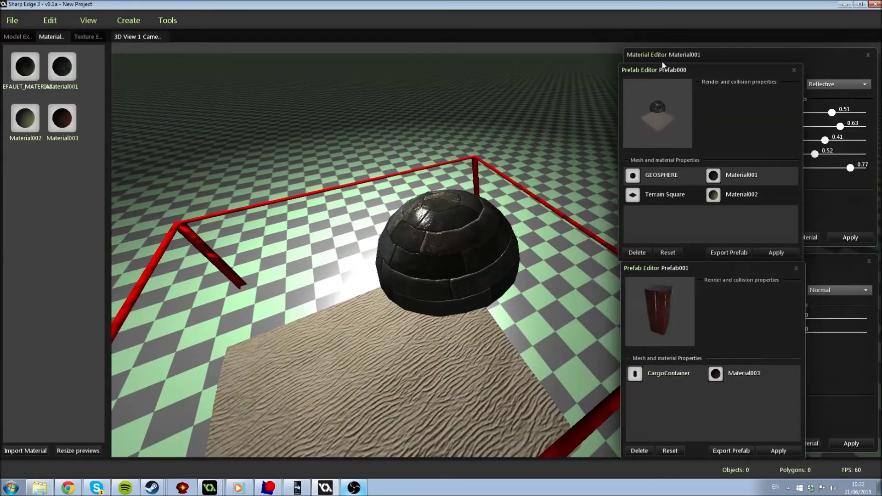
Bring the Material001 editor to the front, set the specularity to 0.05, and apply the material
click(825, 66)
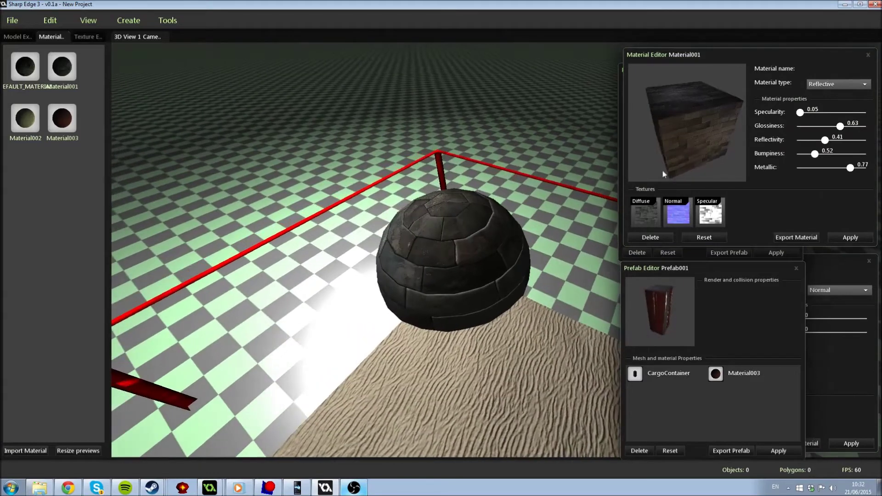
Apply Material001 with specularity 0.69, and switch Material002 to the Reflective type with specularity 0.43 and glossiness 0.45, applying it as well
click(851, 237)
click(807, 269)
click(838, 290)
click(827, 309)
drag(798, 318, 828, 332)
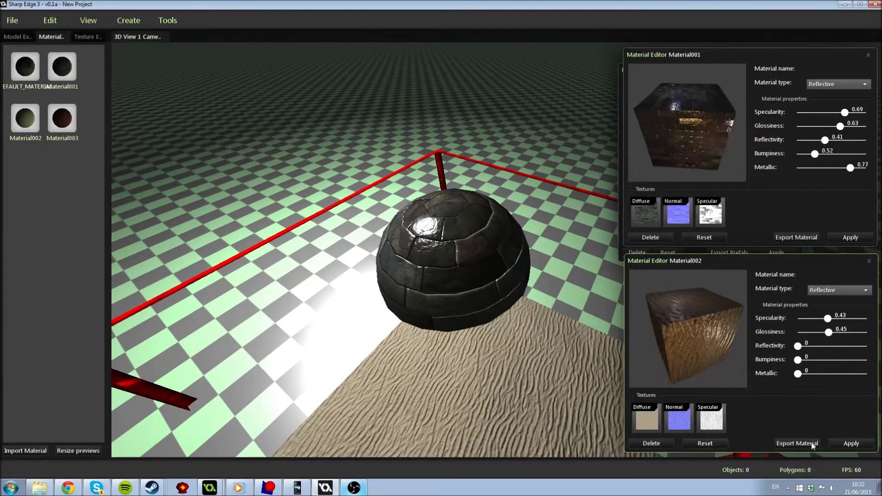
click(851, 444)
key(s)
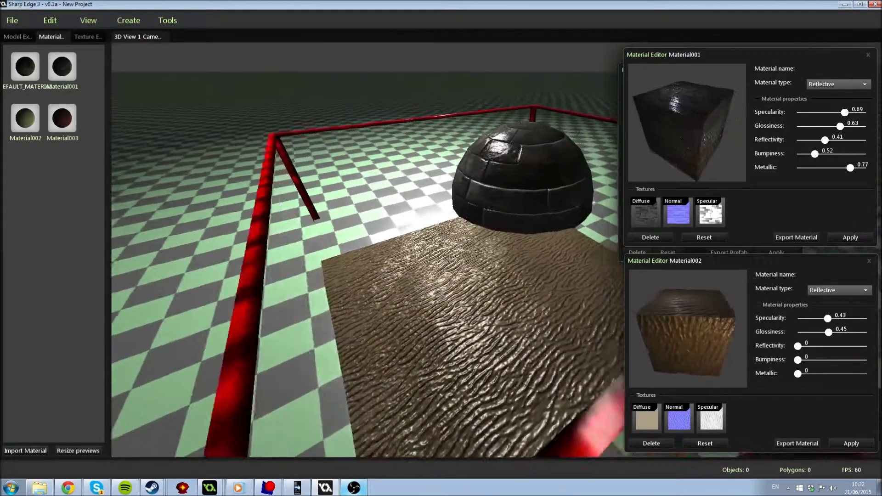
key(w)
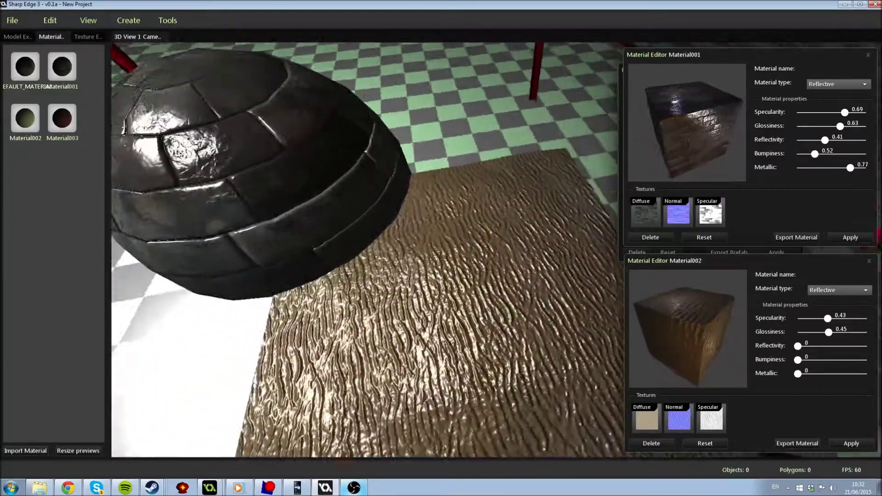
key(s)
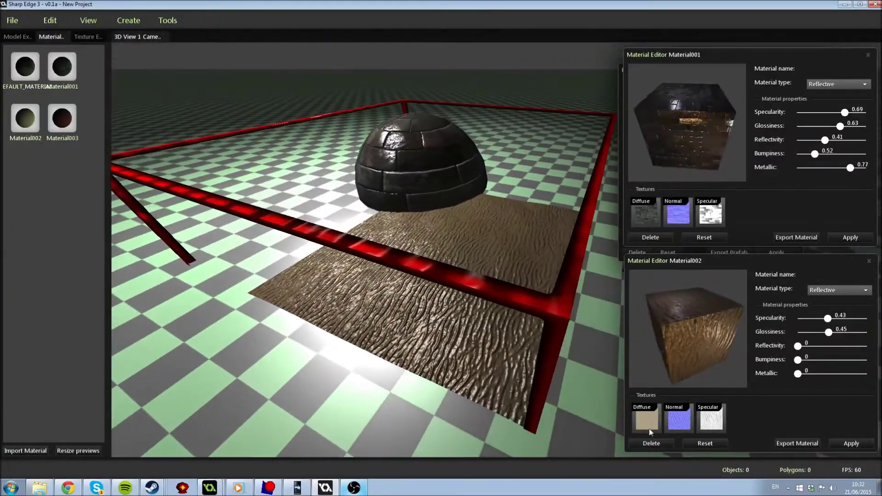
Set Material002's metallic to 0.50, reflectivity to 0.30, bumpiness to 0.36, specularity to 0.39 and glossiness to 0.81
drag(797, 374, 832, 373)
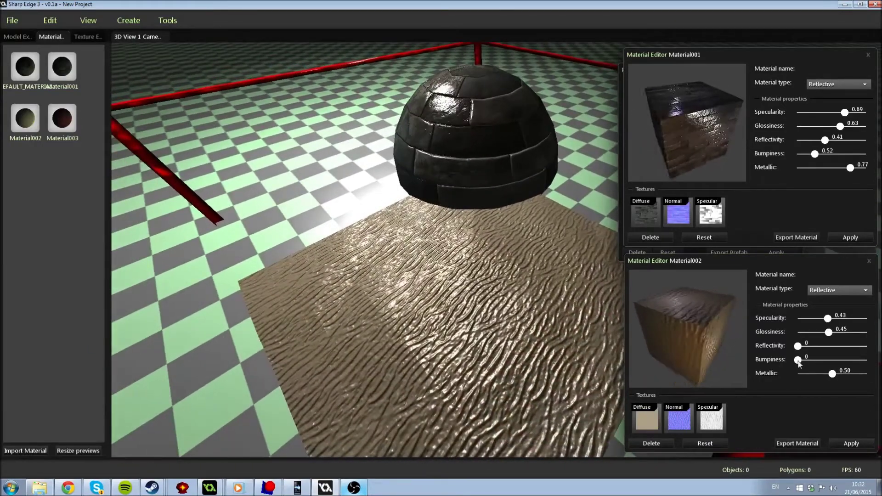
drag(801, 347, 811, 345)
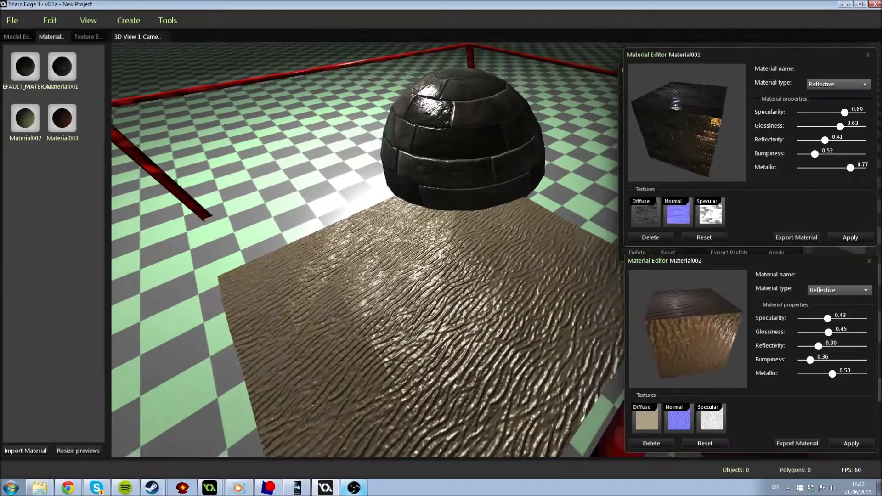
key(w)
right_drag(459, 276, 528, 257)
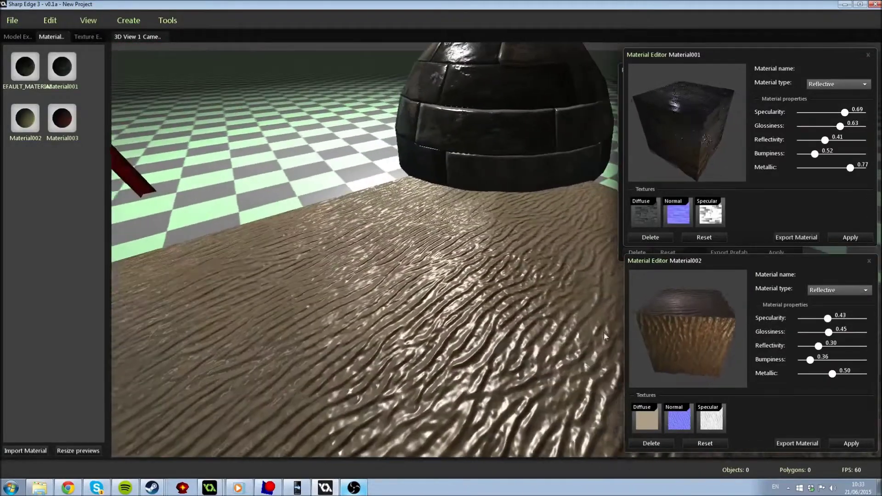
drag(834, 321, 851, 321)
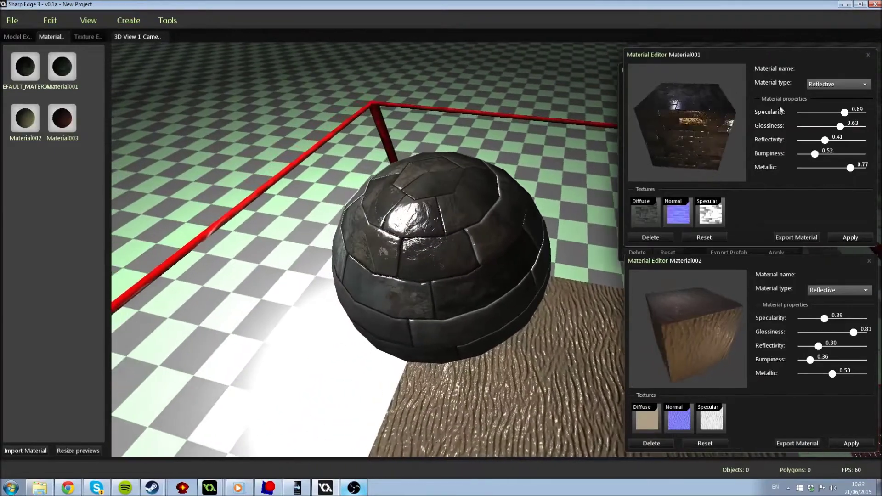
Raise Material001's reflectivity to 1, lower its specularity and glossiness to 0.31, and apply the changes
drag(826, 140, 853, 140)
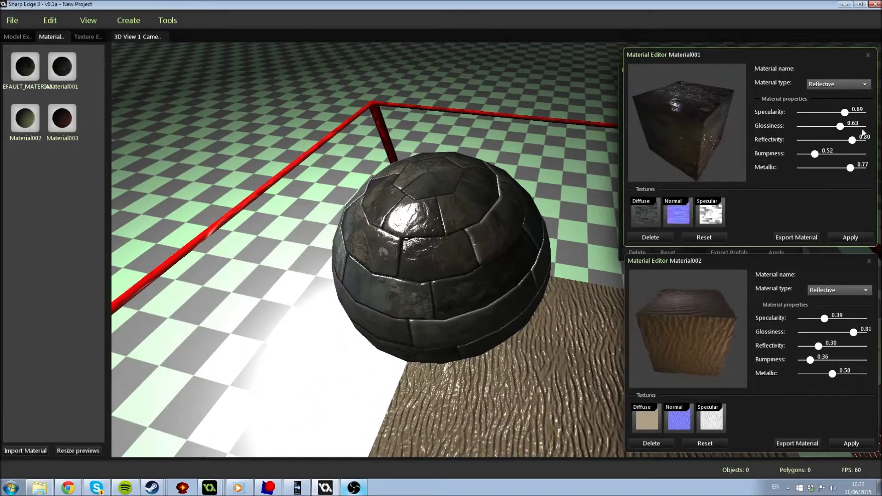
click(850, 238)
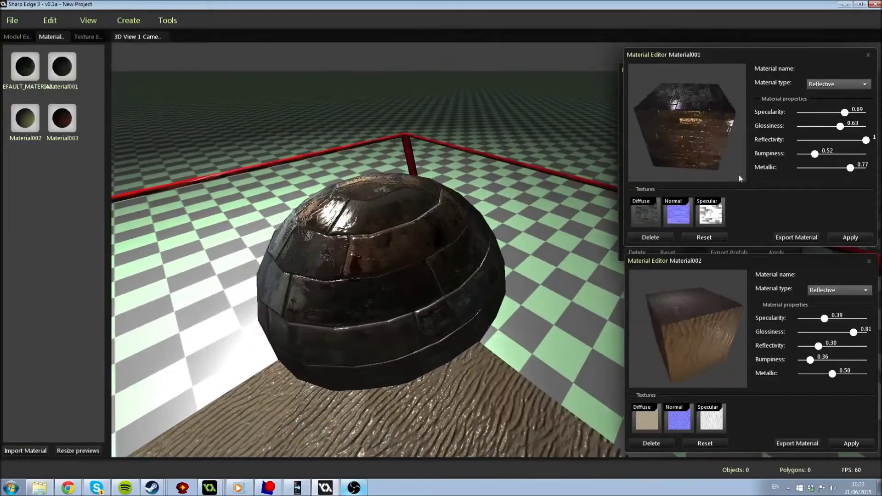
mouse_move(839, 126)
mouse_down()
mouse_move(809, 128)
mouse_move(821, 129)
mouse_up()
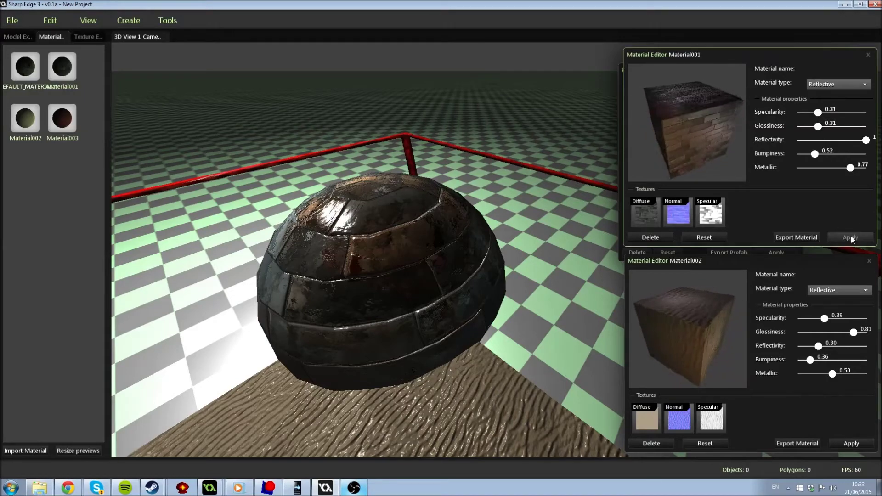
Set Material001's specularity close to its maximum, glossiness to 0.77 and reflectivity to 0.43, and apply the material
middle_drag(579, 237, 565, 253)
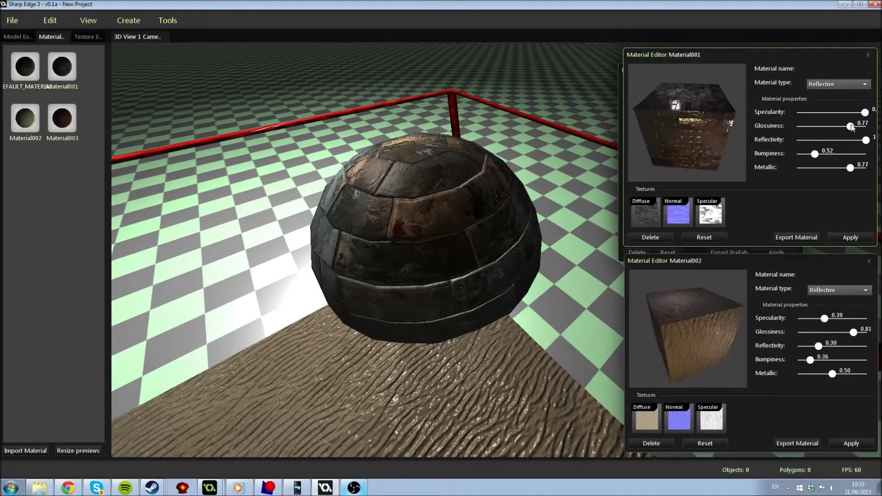
click(840, 237)
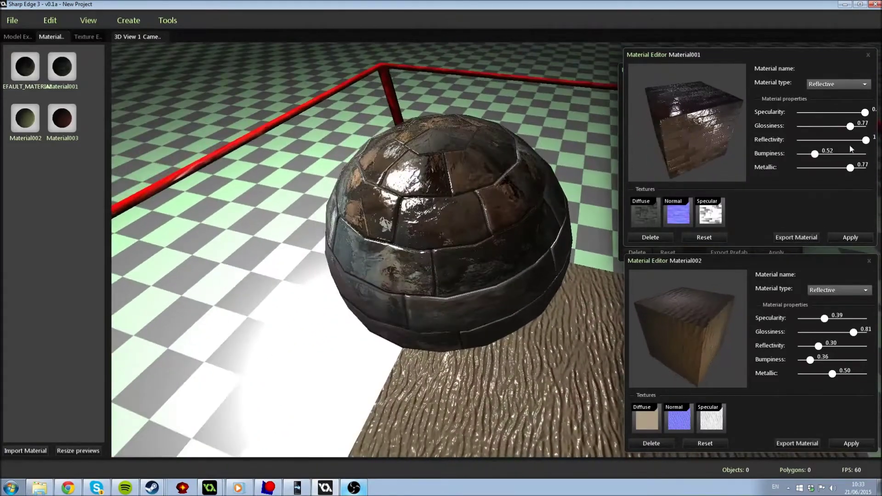
click(851, 237)
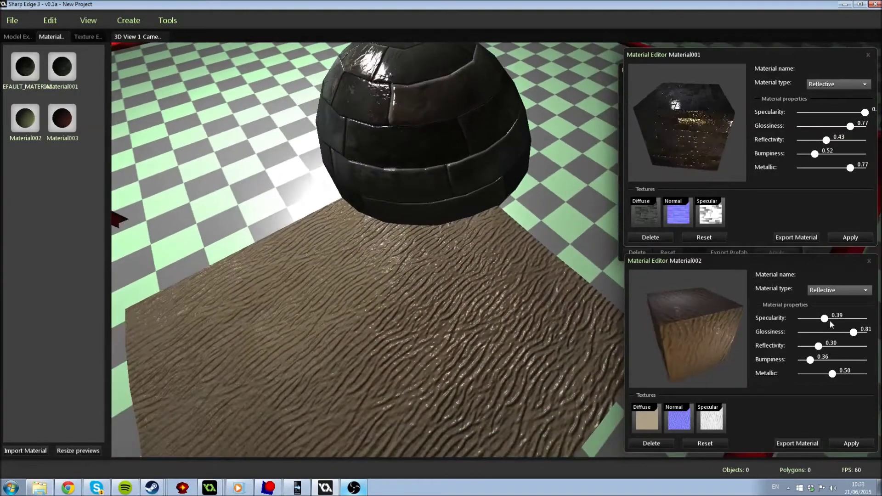
Apply Material002 at specularity 0.57, and again at specularity 0.37 with glossiness 0.42, checking the sand surface
click(846, 444)
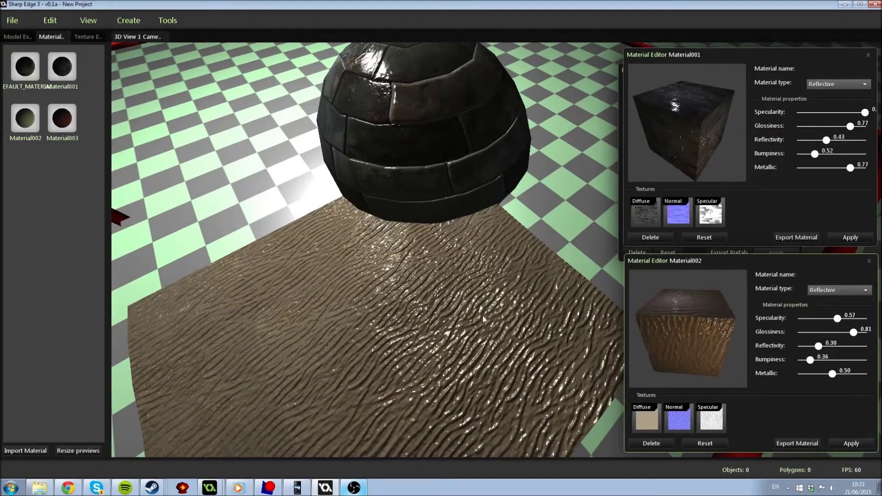
middle_drag(483, 313, 484, 313)
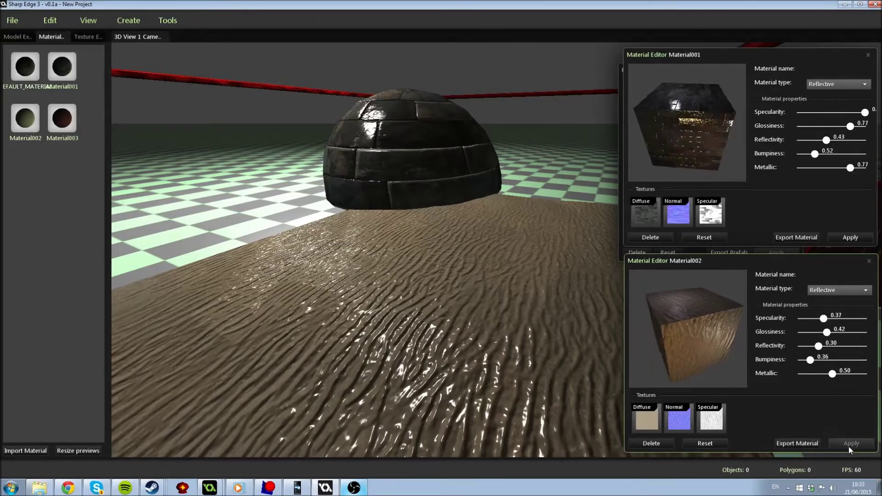
middle_drag(483, 307, 445, 324)
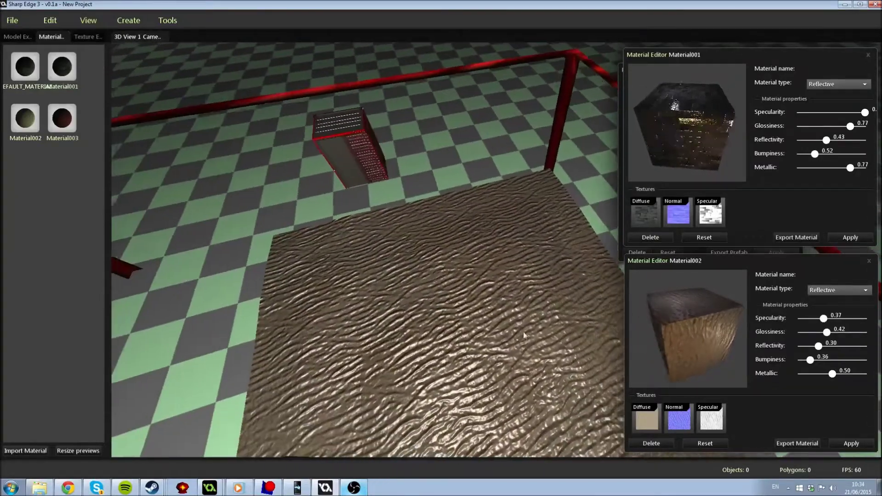
Switch Material002 to the Normal type, clear its normal and specular textures, and apply the material
click(836, 290)
click(829, 301)
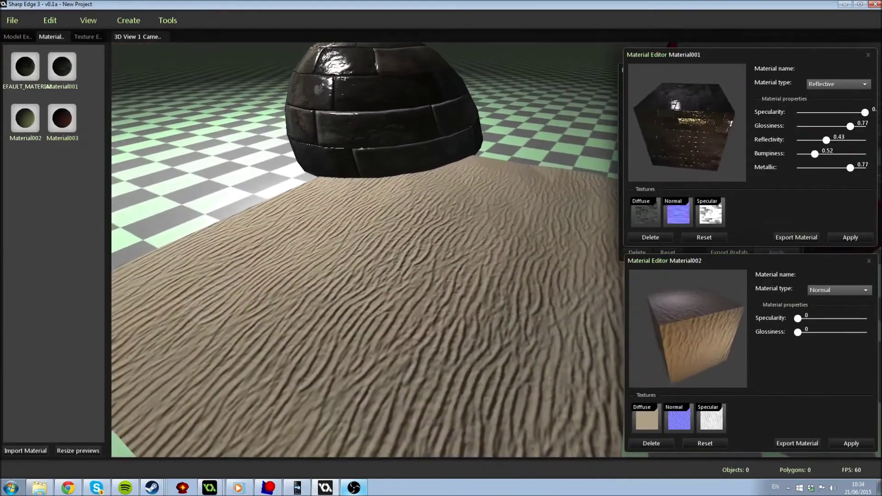
right_click(682, 424)
click(698, 431)
right_click(700, 412)
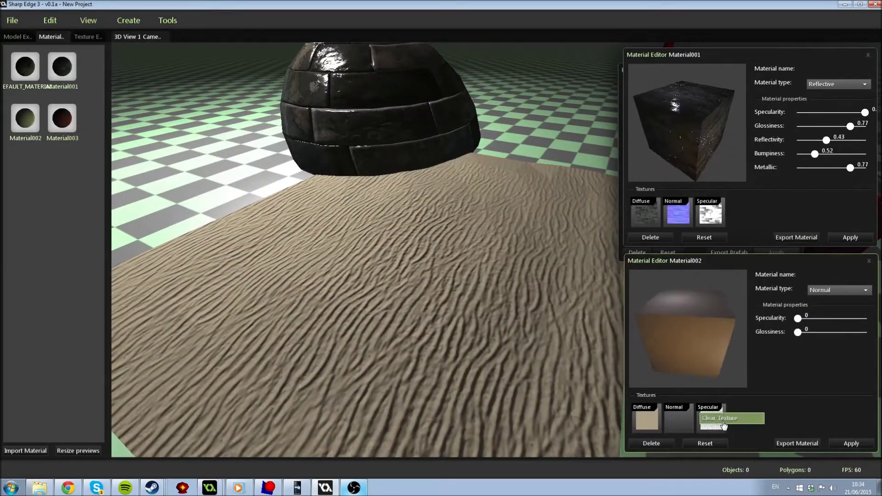
click(715, 418)
click(849, 443)
scroll(413, 267, down, 5)
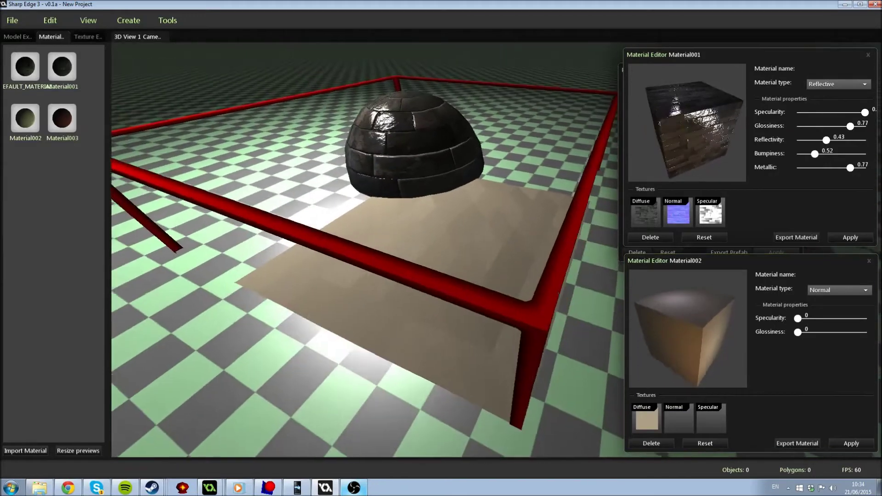
Assign Sand_1_Normal as Material002's normal map and Sand_1_AO as its specular texture, applying the material after each
scroll(367, 252, up, 3)
click(26, 36)
click(87, 38)
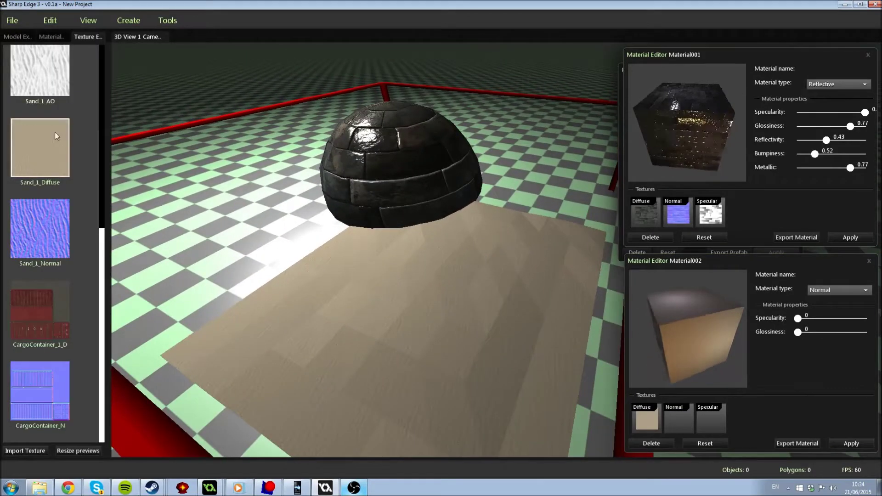
drag(398, 351, 678, 418)
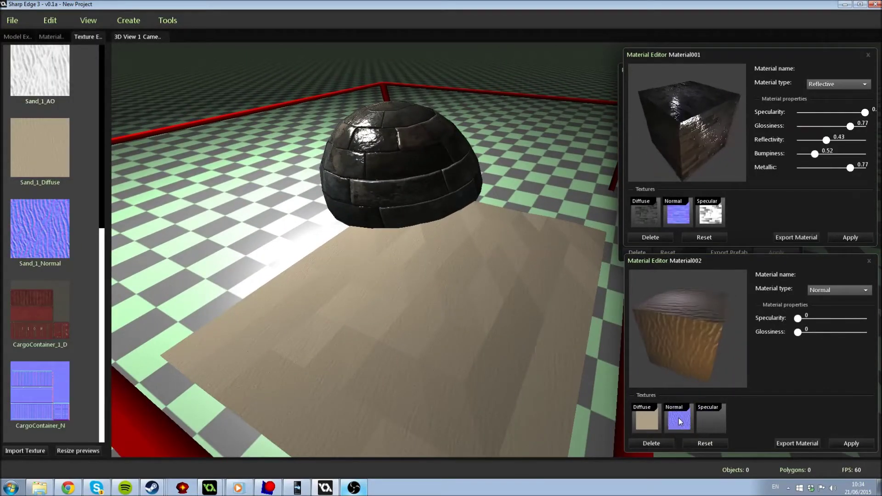
click(854, 445)
drag(40, 71, 707, 416)
click(852, 444)
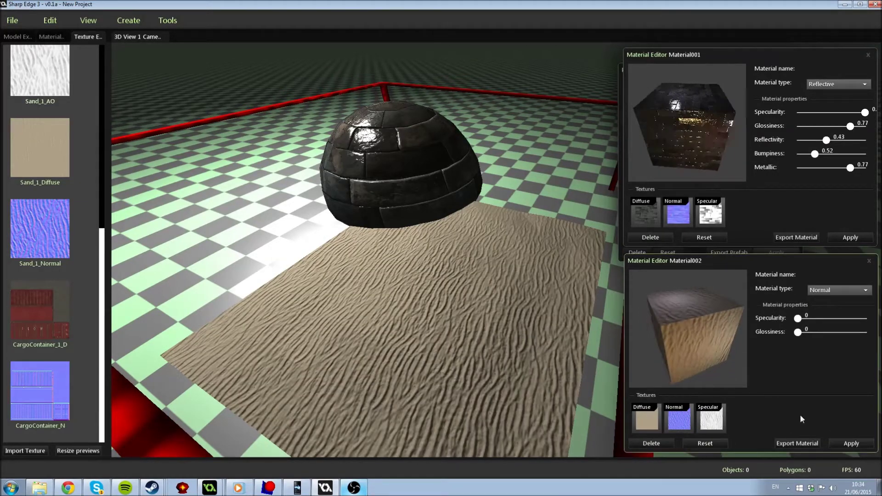
Replace Material001's normal map with Sand_1_Normal, set the reflectivity to 0.54 and bumpiness to 1.20, and apply the material
drag(40, 71, 128, 133)
drag(40, 133, 675, 212)
click(858, 236)
right_drag(519, 214, 455, 207)
mouse_move(826, 139)
mouse_down()
mouse_move(860, 142)
mouse_move(834, 140)
mouse_up()
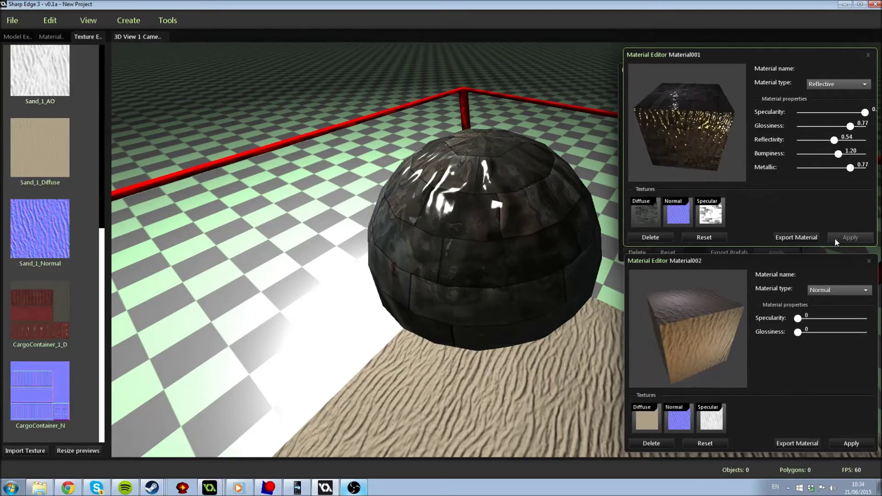
Replace Material001's specular texture with Sand_1_AO and apply the material to the sphere
middle_drag(459, 221, 22, 131)
drag(36, 84, 553, 202)
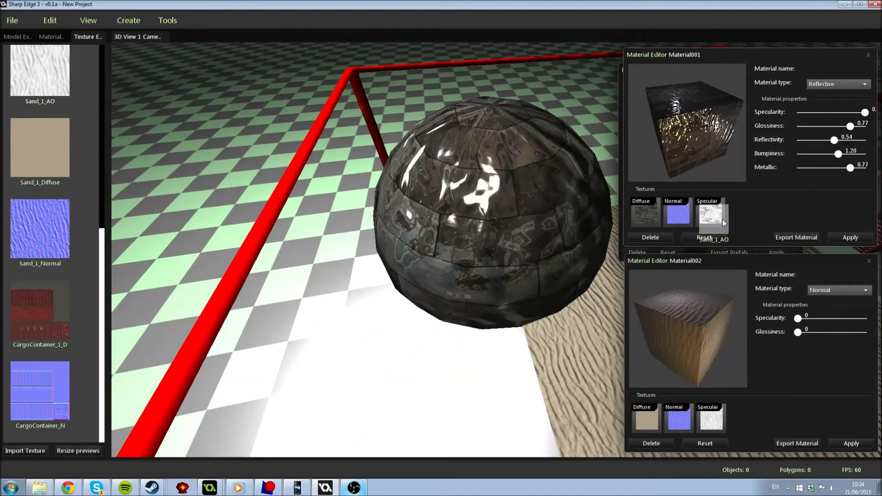
click(844, 237)
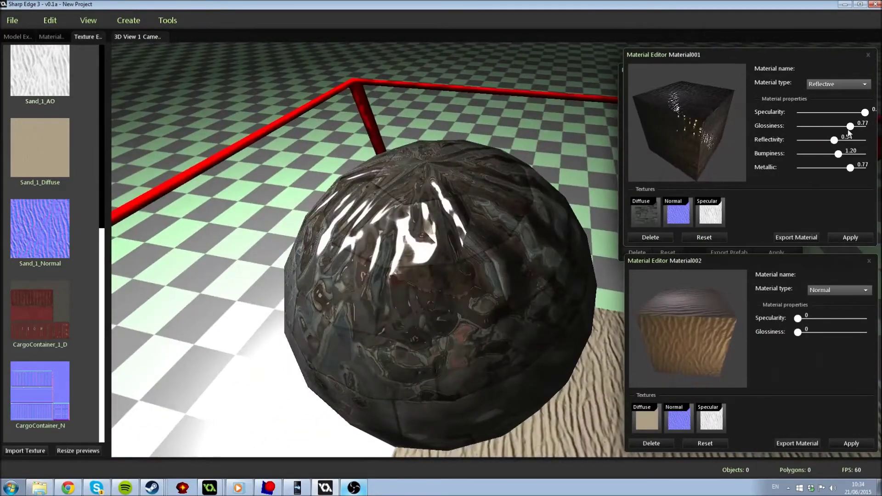
Set Material001's specularity to 0.49 and apply it with glossiness at 0.38 and again at 0.82
drag(850, 131, 820, 130)
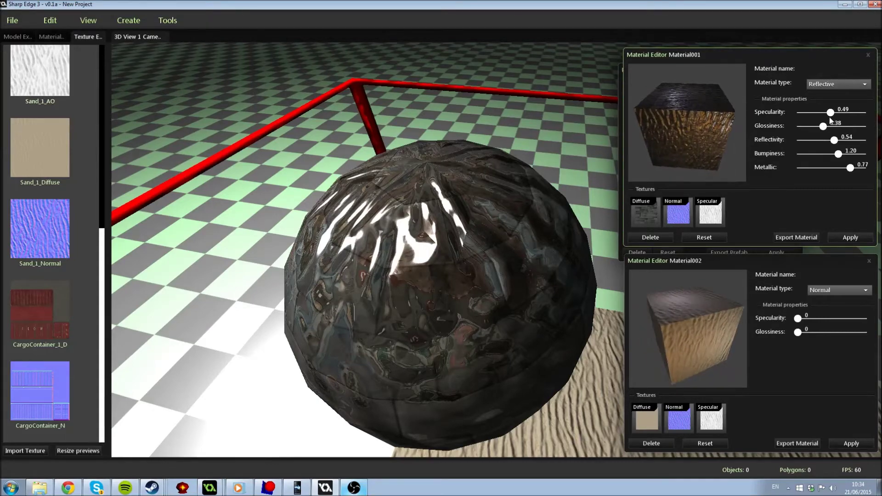
click(847, 234)
middle_drag(464, 183, 534, 177)
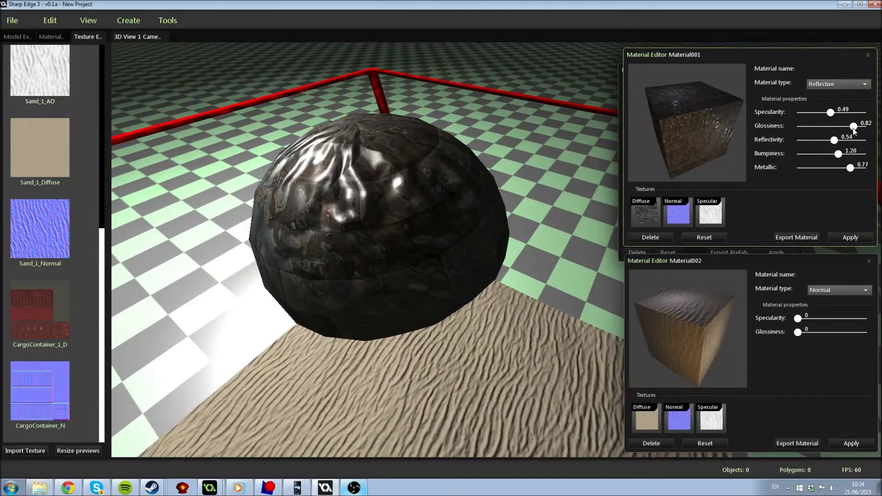
click(857, 236)
middle_drag(390, 248, 1, 157)
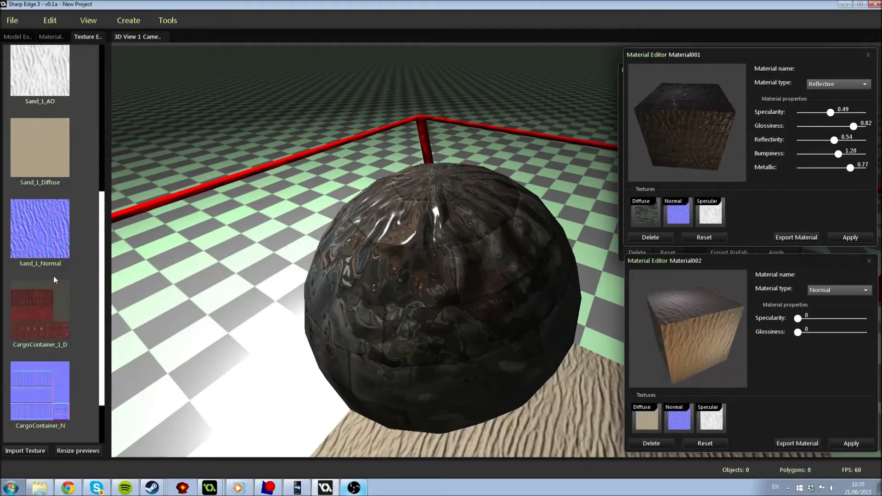
Replace Material001's diffuse texture with CargoContainer_1_D and apply the material
scroll(53, 276, up, 4)
scroll(45, 254, down, 4)
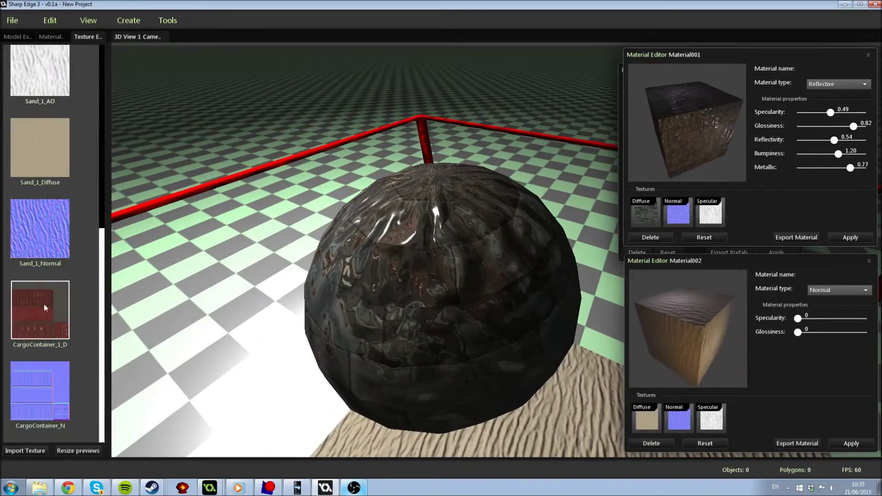
click(849, 238)
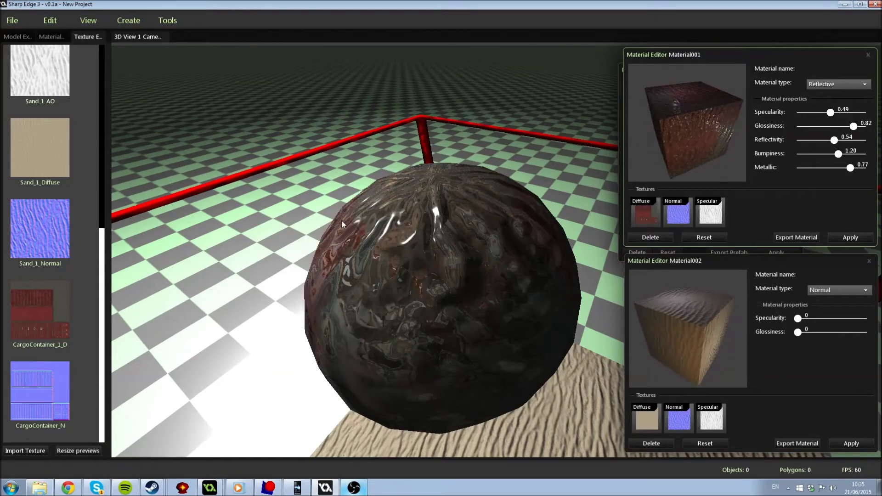
Assign CargoContainer_N as Material001's normal map, clear its specular texture, and apply the material
scroll(39, 113, up, 3)
scroll(27, 276, down, 3)
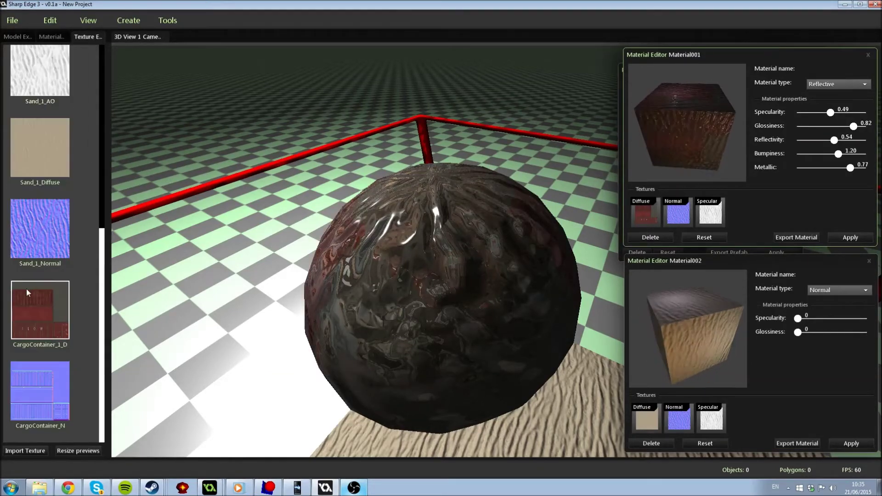
drag(49, 387, 683, 215)
right_click(713, 211)
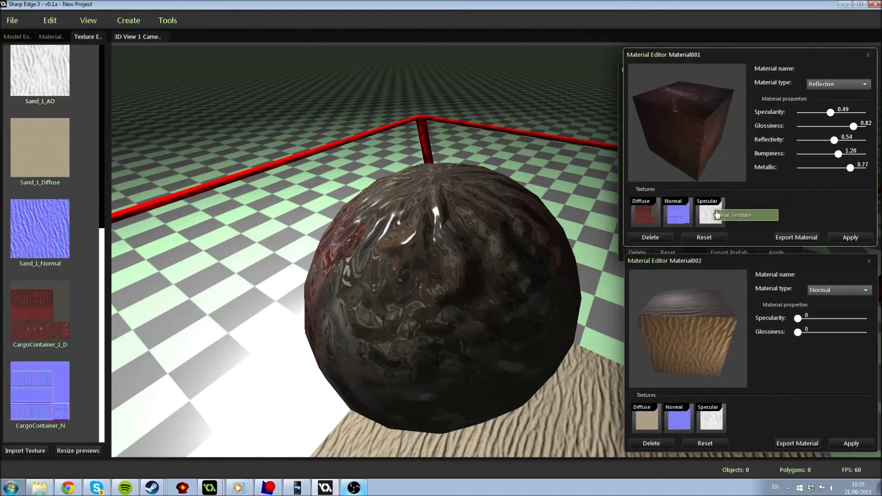
middle_drag(389, 234, 453, 199)
click(849, 238)
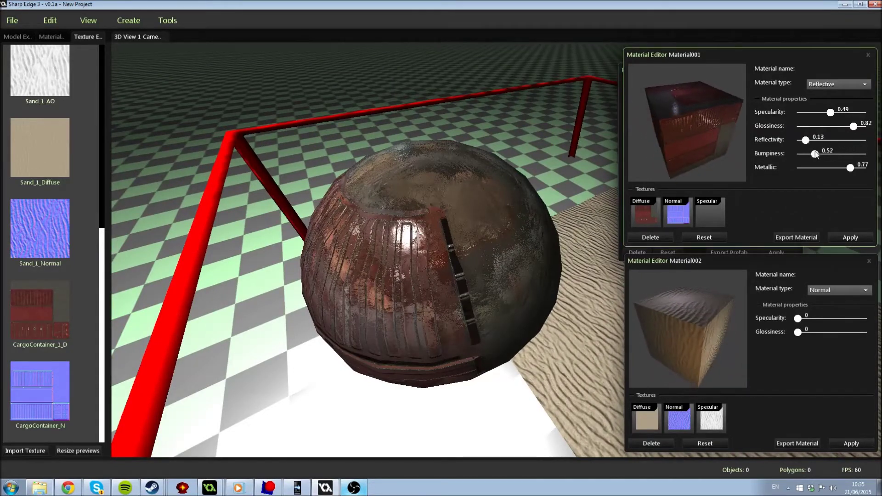
Apply Material001 at reflectivity 0.13 and bumpiness 0.52, and retune it to specularity 0.66, glossiness 0.77, reflectivity 0.11 and bumpiness 0.23
click(845, 239)
middle_drag(574, 229, 459, 200)
middle_drag(367, 248, 593, 246)
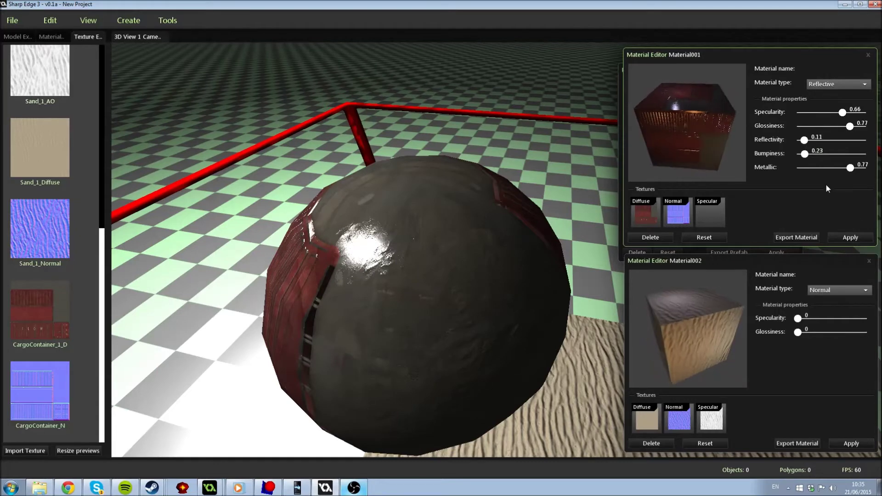
Import bac_wall_diffuse.png from the RenderingPipelineB.gmx background images folder and apply it as Material001's diffuse texture
middle_drag(588, 248, 1, 357)
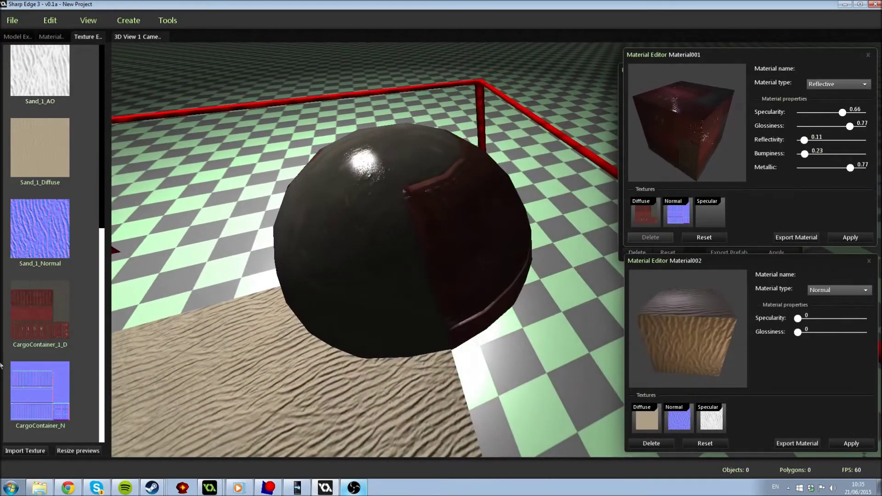
click(35, 450)
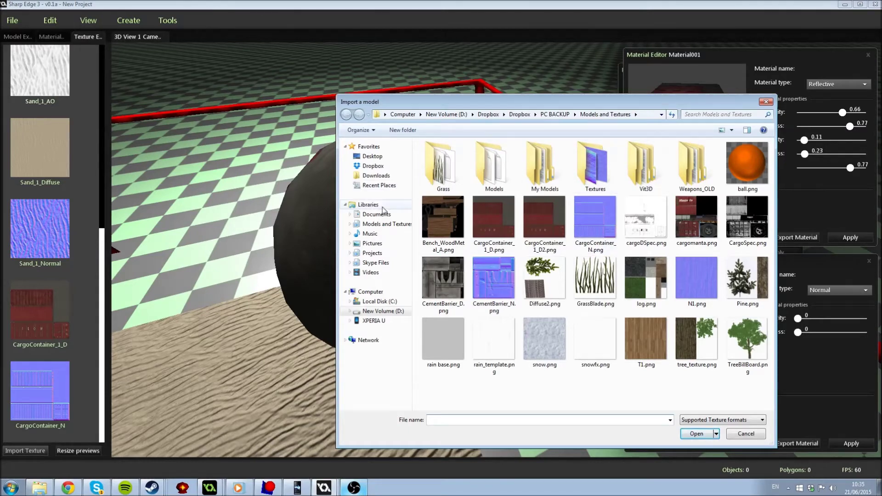
click(367, 253)
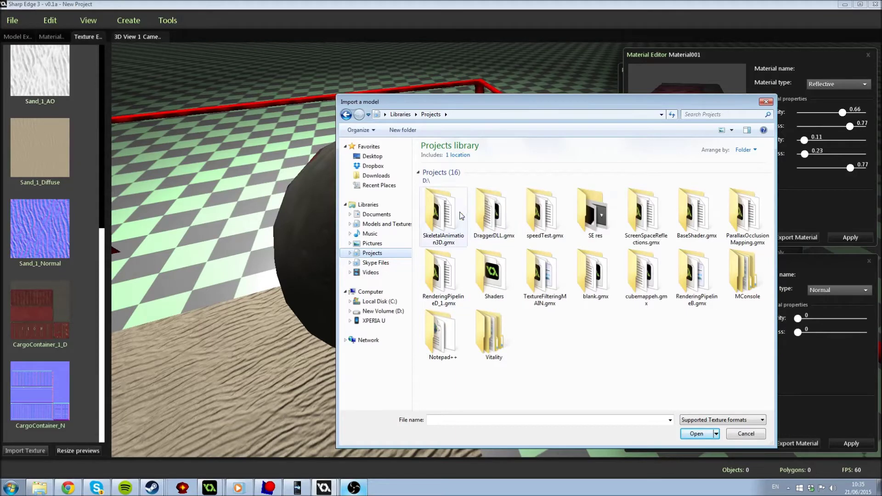
double_click(683, 297)
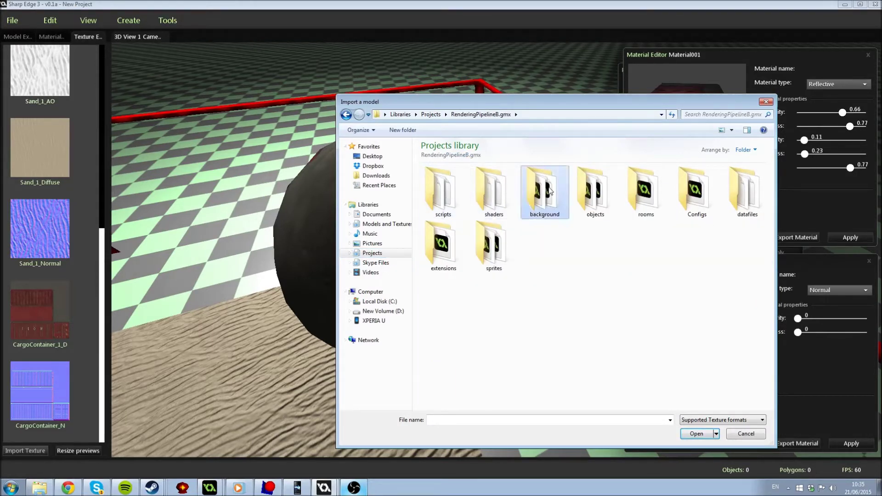
double_click(549, 191)
double_click(427, 183)
click(442, 186)
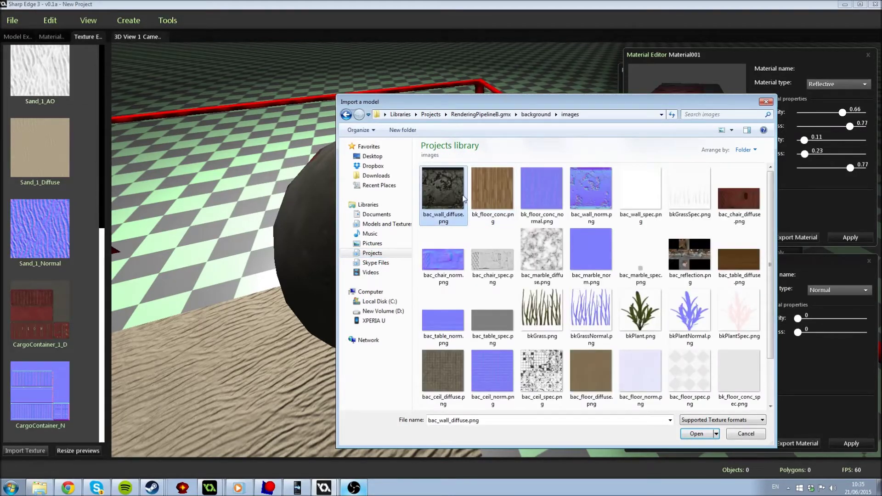
double_click(450, 192)
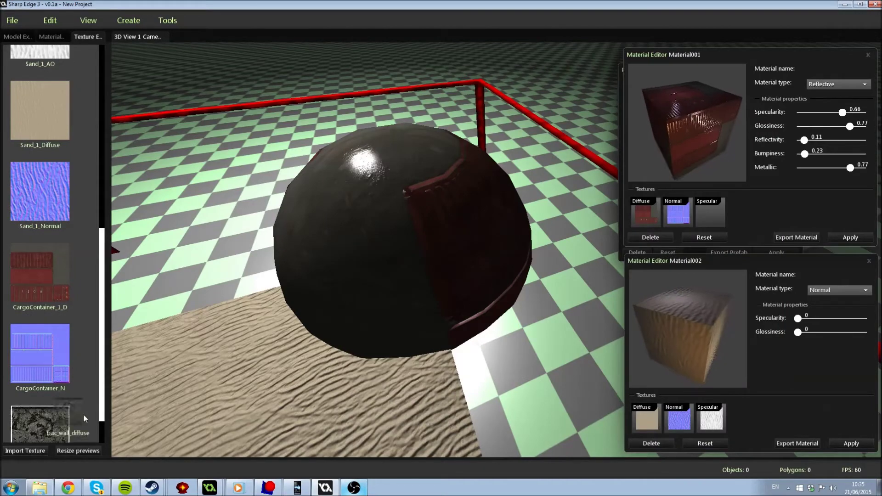
click(853, 235)
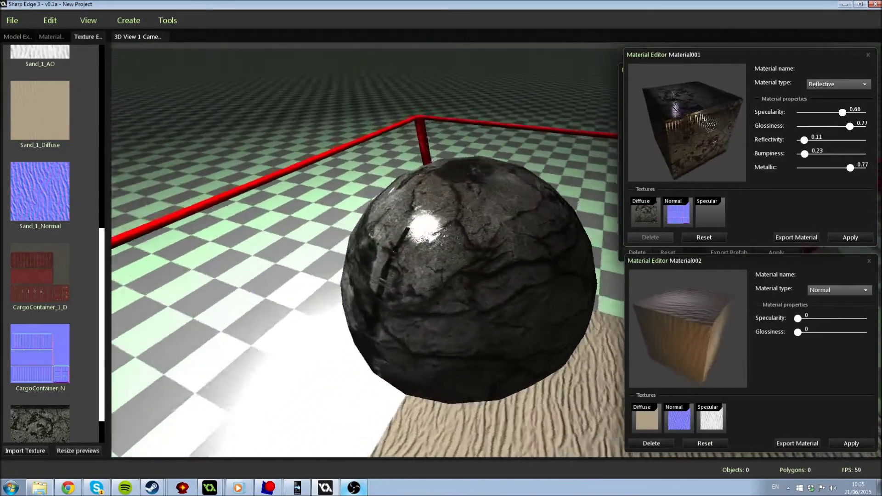
middle_drag(368, 276, 57, 347)
Import the wood floor textures bk_floor_conc.png and bk_floor_conc_normal.png from the same images folder
scroll(46, 404, down, 1)
click(28, 450)
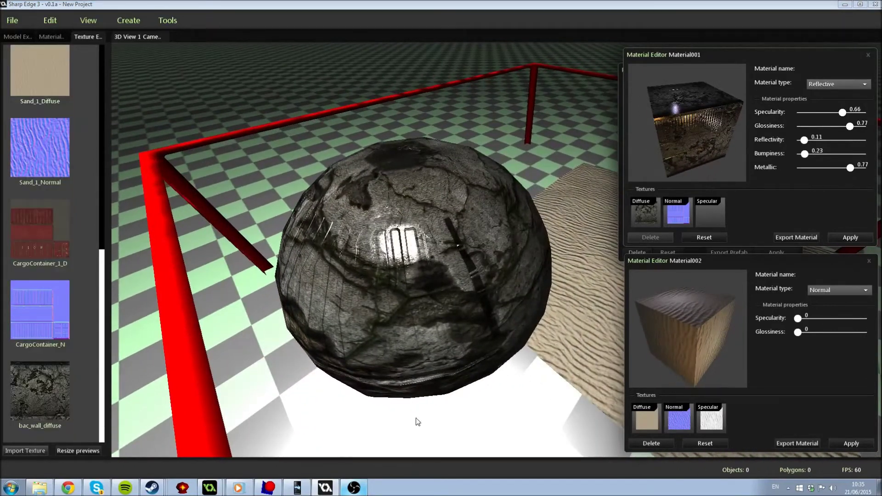
double_click(481, 180)
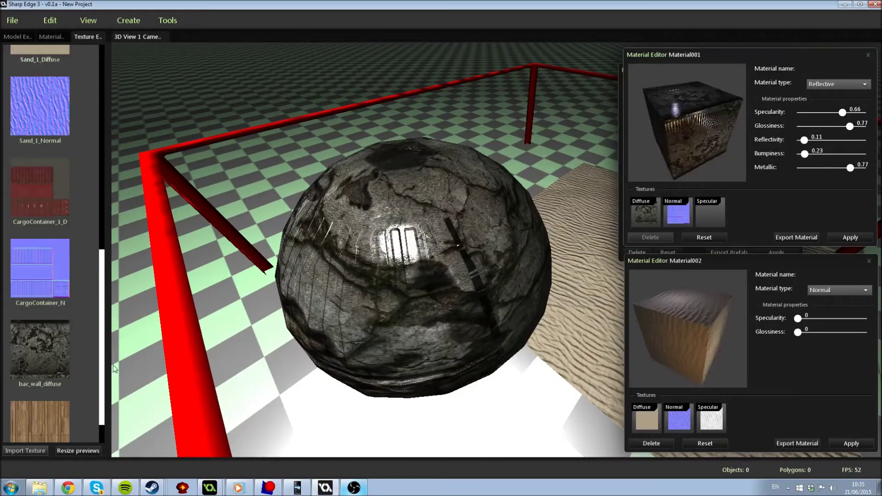
click(25, 451)
double_click(545, 186)
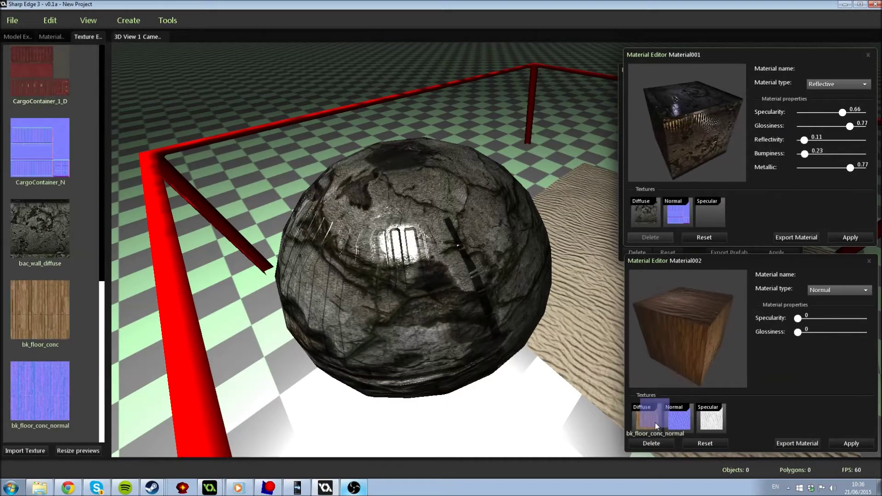
Give Material002 bk_floor_conc as diffuse and bk_floor_conc_normal as normal map, clear its specular texture, and apply the material
right_click(727, 423)
click(729, 426)
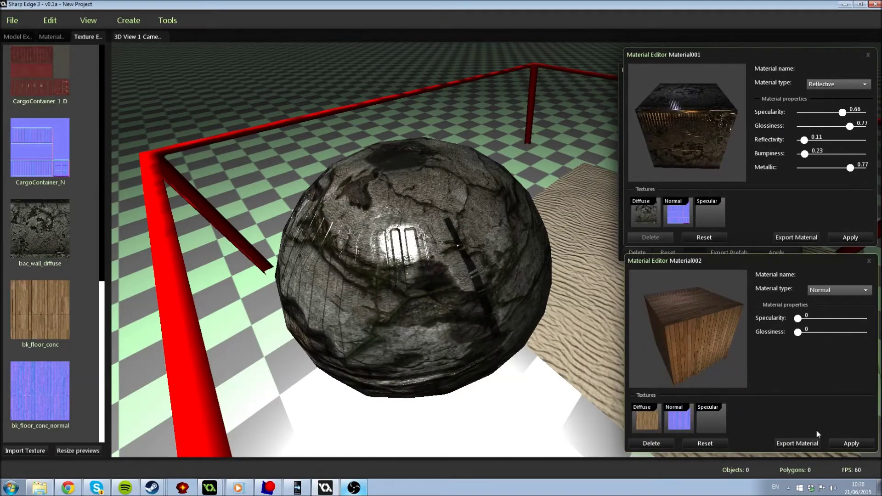
click(847, 442)
key(d)
key(w)
key(s)
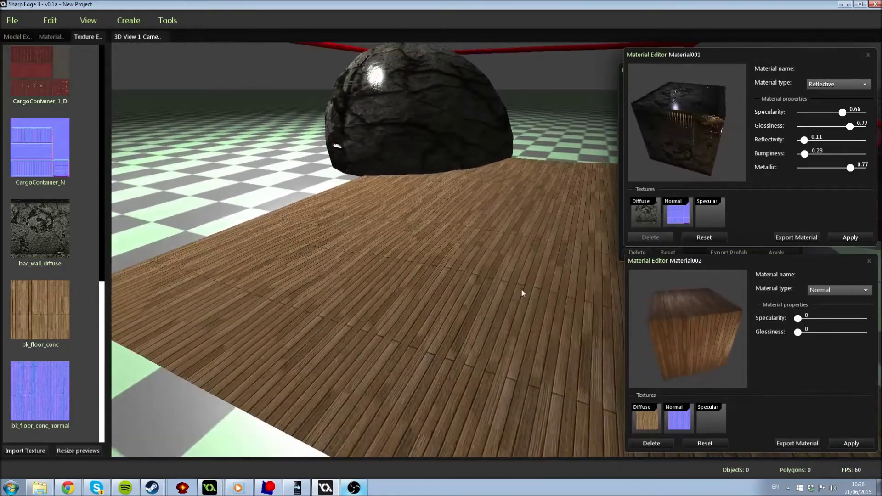
right_drag(521, 290, 528, 312)
key(w)
key(w)
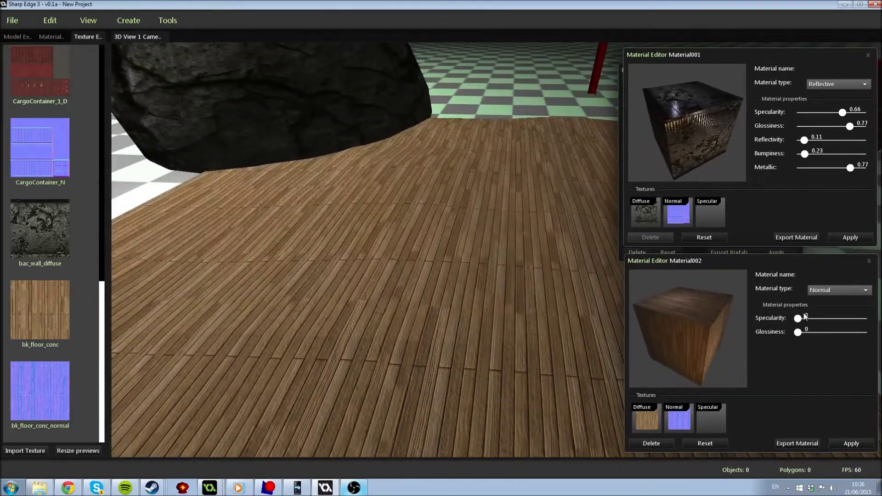
Apply Material002 at specularity 0.51 and glossiness 0.61, and reapply it with specularity reduced to 0.31
drag(800, 324, 839, 332)
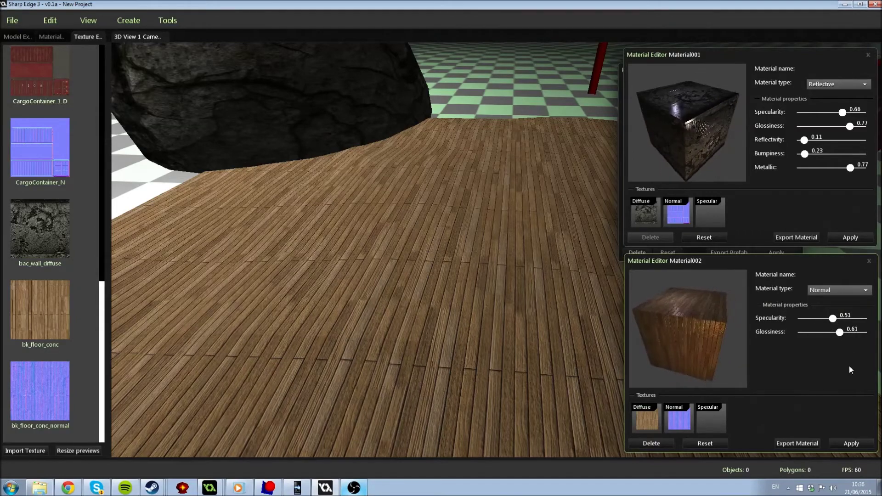
click(851, 443)
drag(839, 320, 825, 320)
click(851, 443)
right_drag(496, 249, 604, 292)
Change Material002's type to Reflective, set reflectivity to 0.30 and bumpiness to 0.36, and apply the material
click(830, 292)
click(826, 313)
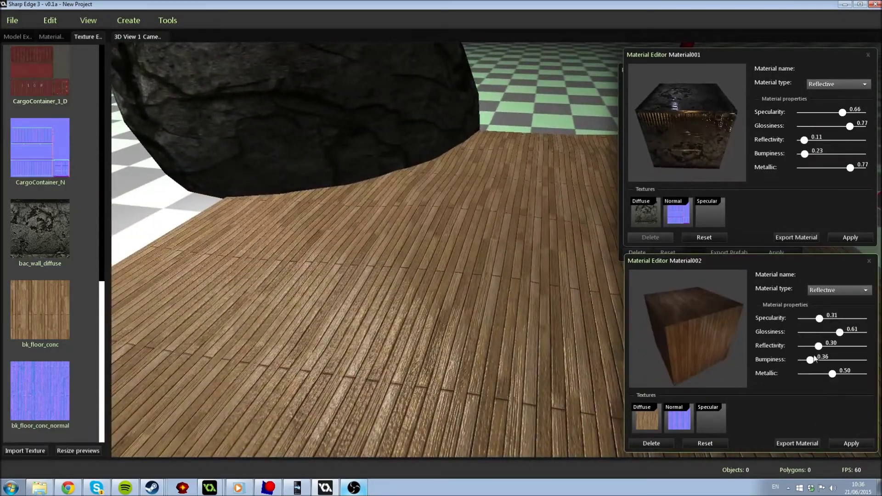
click(851, 444)
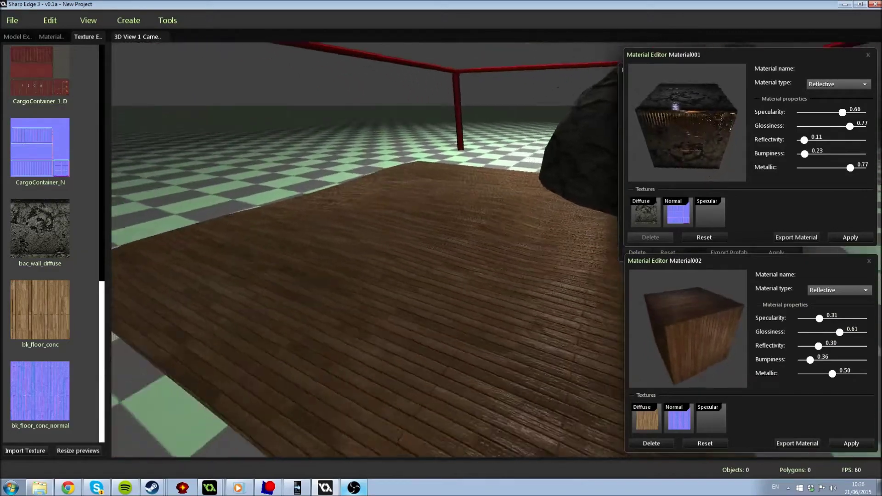
Set Material002's metallic value to 0.77, apply the material, and inspect the wooden floor from several angles
drag(838, 378, 852, 376)
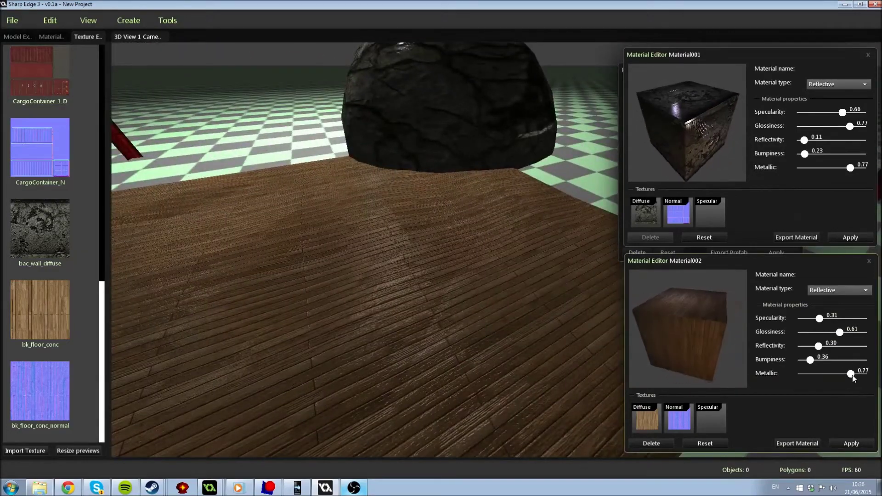
click(841, 440)
right_drag(476, 315, 331, 327)
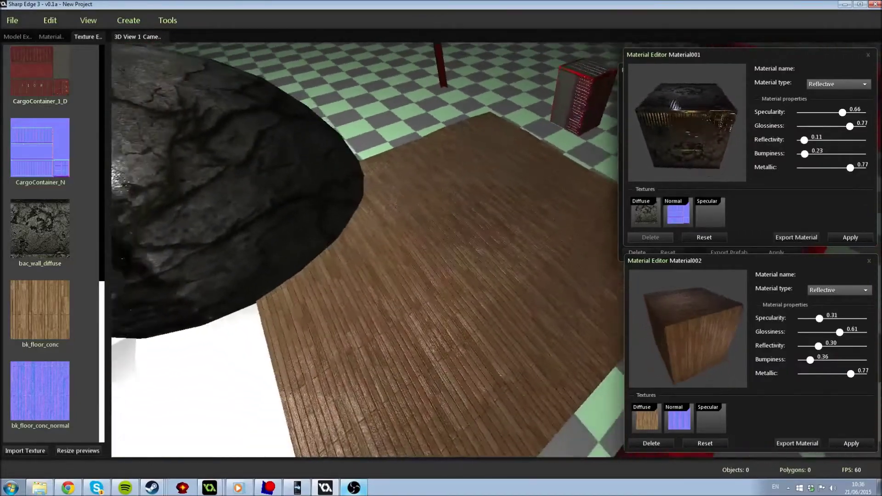
right_drag(382, 298, 358, 278)
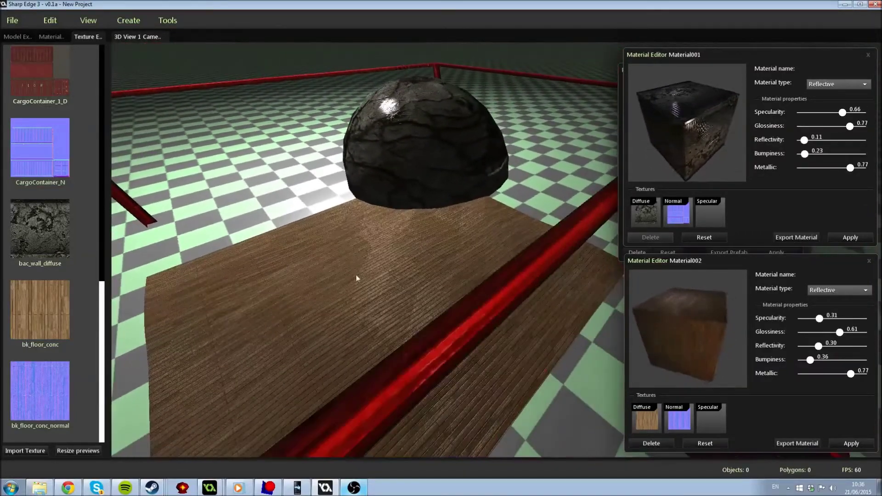
Import bk_wall_conc.png and assign it as Material001's diffuse texture
click(27, 451)
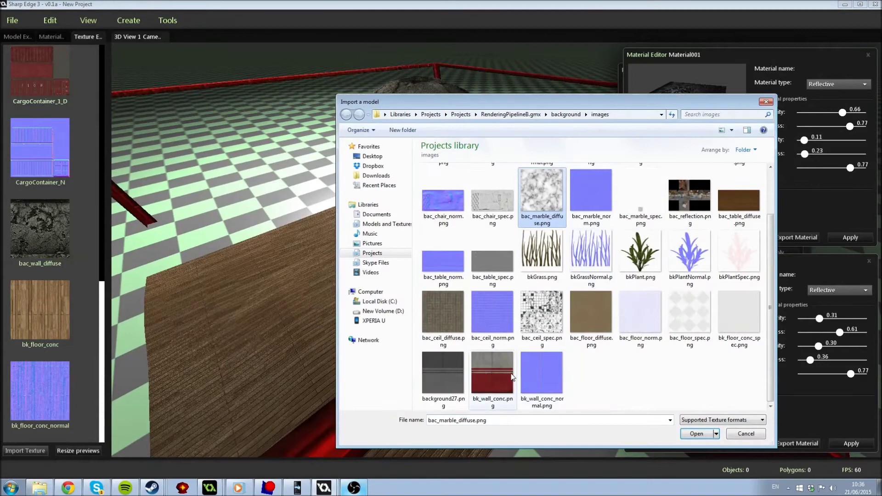
double_click(512, 376)
drag(40, 390, 645, 212)
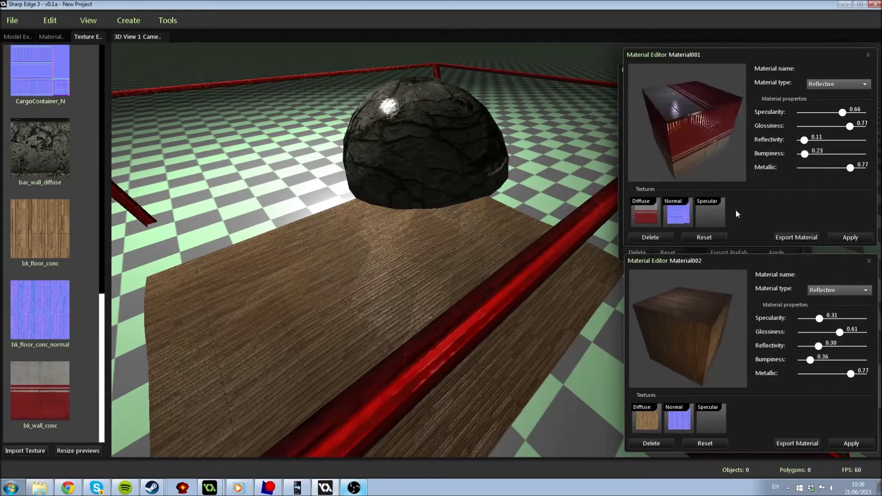
Import background27.png and assign it as Material001's specular texture
click(25, 451)
scroll(456, 321, down, 3)
click(455, 376)
double_click(455, 376)
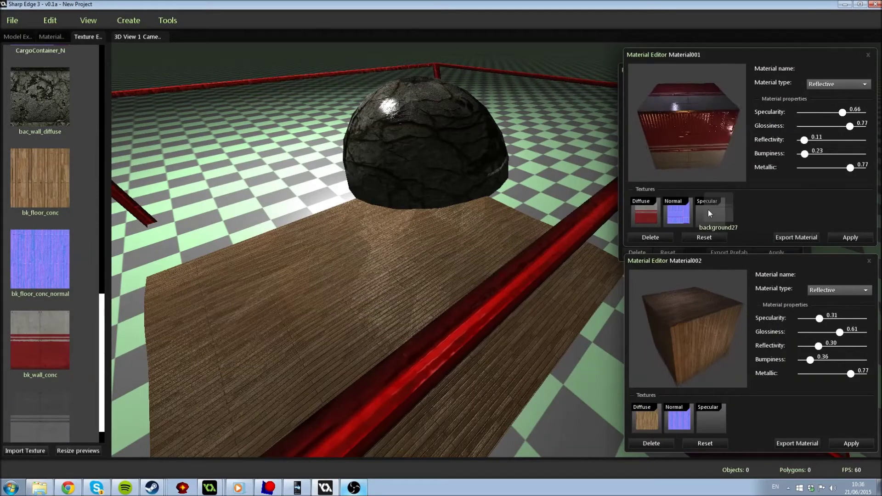
Import bk_wall_conc.png a second time and import its normal map bk_wall_conc_normal.png
click(32, 451)
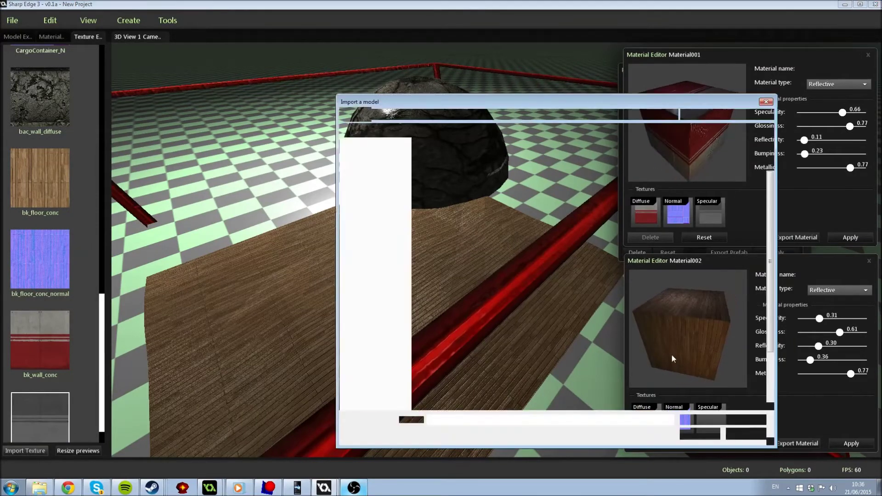
click(591, 254)
double_click(502, 378)
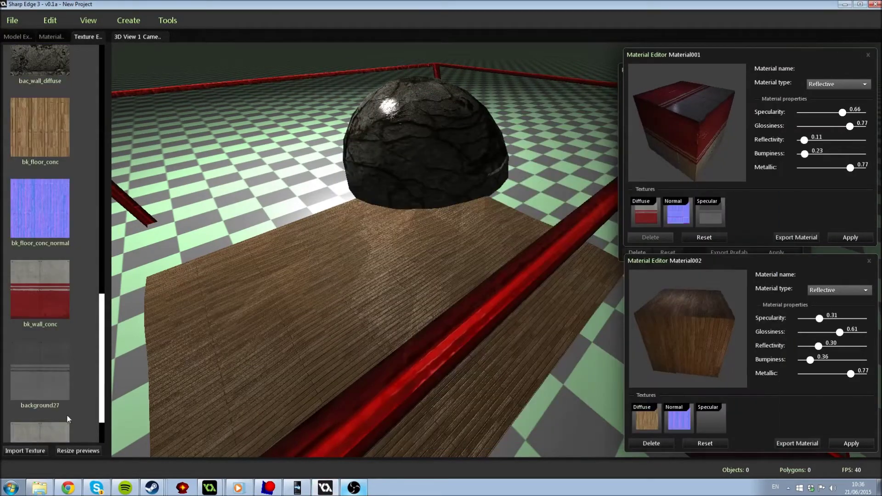
click(24, 453)
click(540, 368)
scroll(541, 367, down, 3)
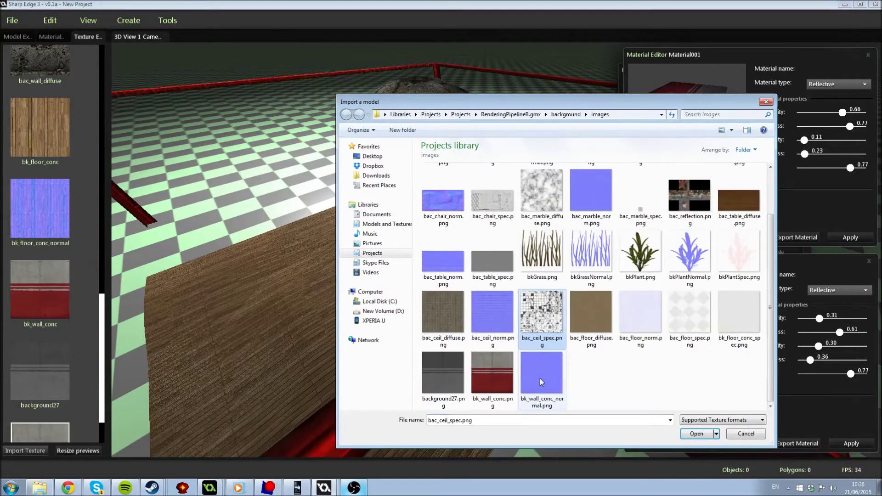
double_click(542, 382)
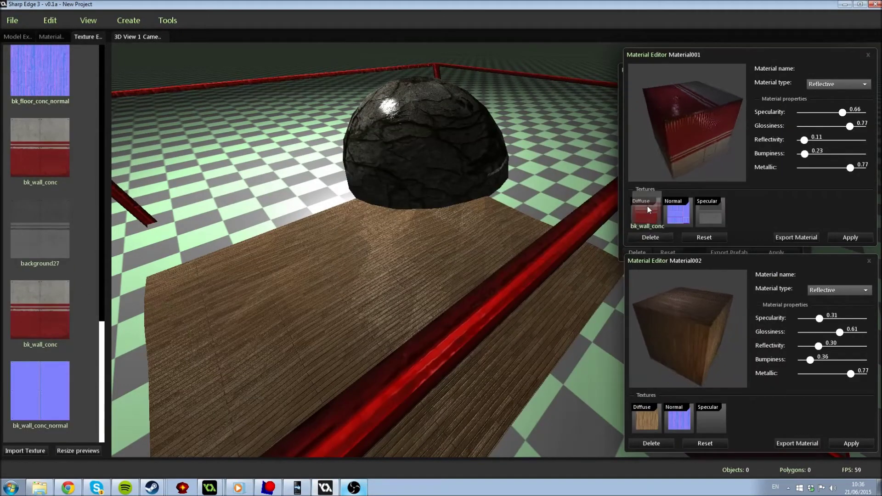
Apply Material001 with bk_wall_conc_normal as its normal map and retune it to specularity 0.77, glossiness 0.51 and reflectivity 0.49
click(857, 237)
key(d)
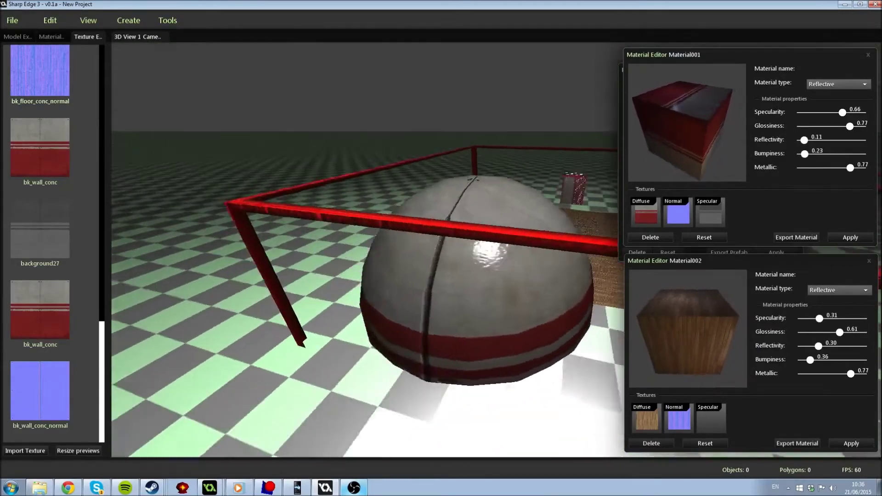
middle_drag(441, 248, 562, 193)
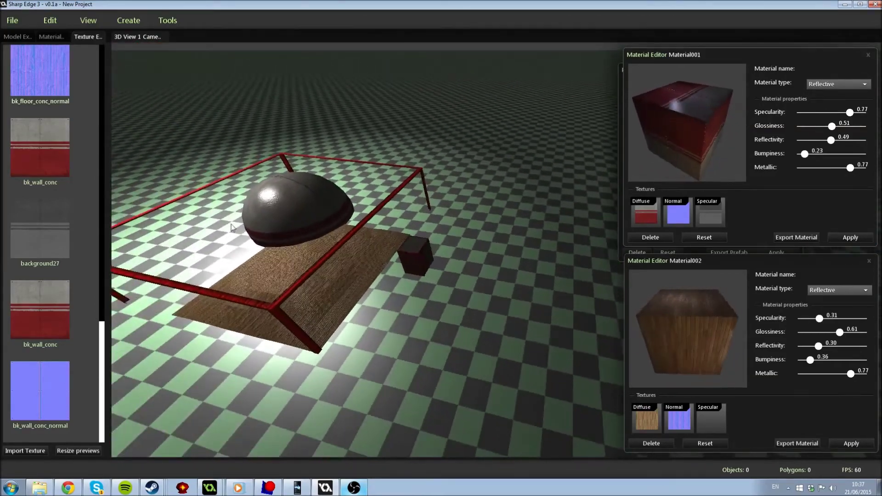
Import bac_ceil_diffuse.png and bac_ceil_norm.png, and assign bac_ceil_diffuse as Material002's diffuse texture
click(21, 450)
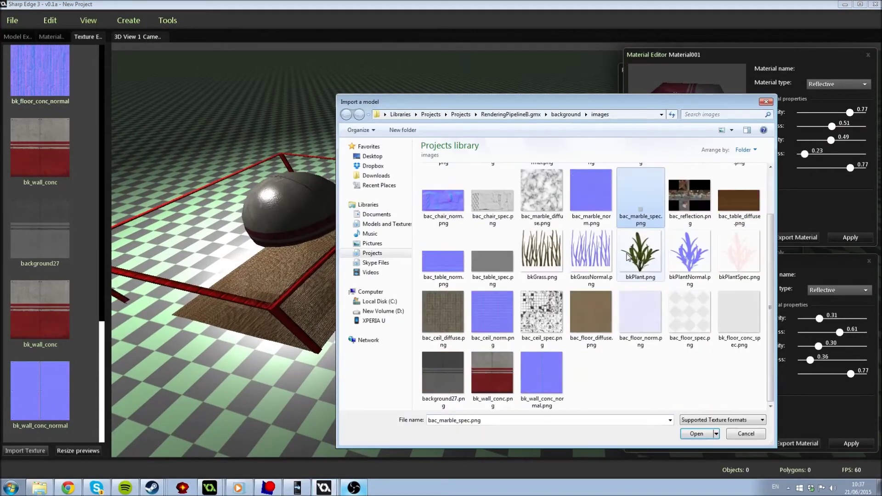
double_click(460, 320)
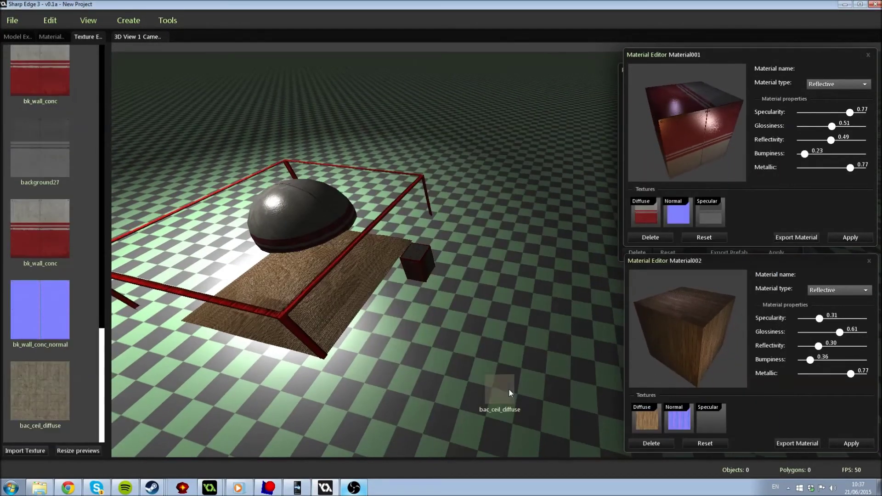
click(25, 451)
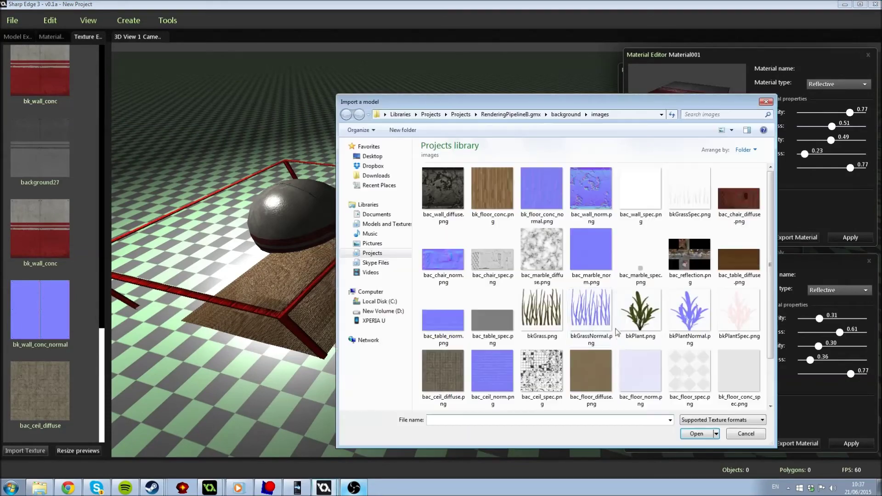
double_click(481, 319)
Assign bac_ceil_norm as Material002's normal map, apply the material, and view the tiled floor up close
drag(85, 408, 99, 392)
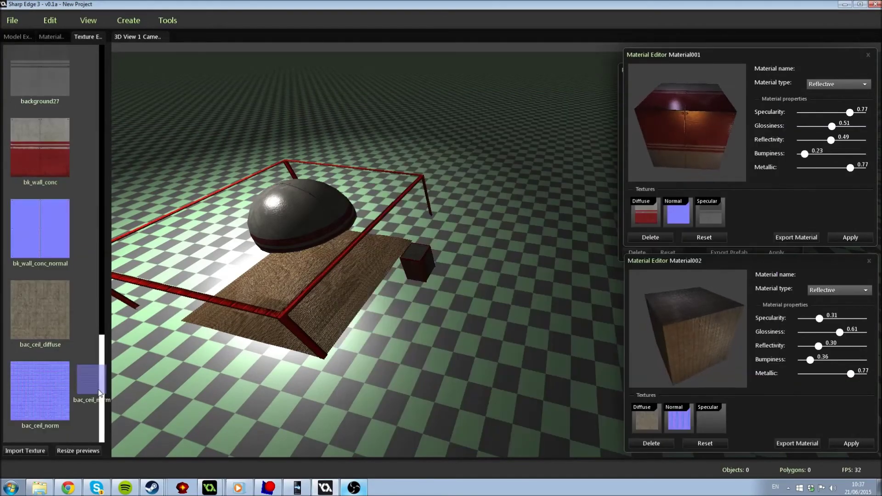
drag(682, 431, 682, 430)
click(850, 446)
middle_drag(459, 294, 390, 248)
key(w)
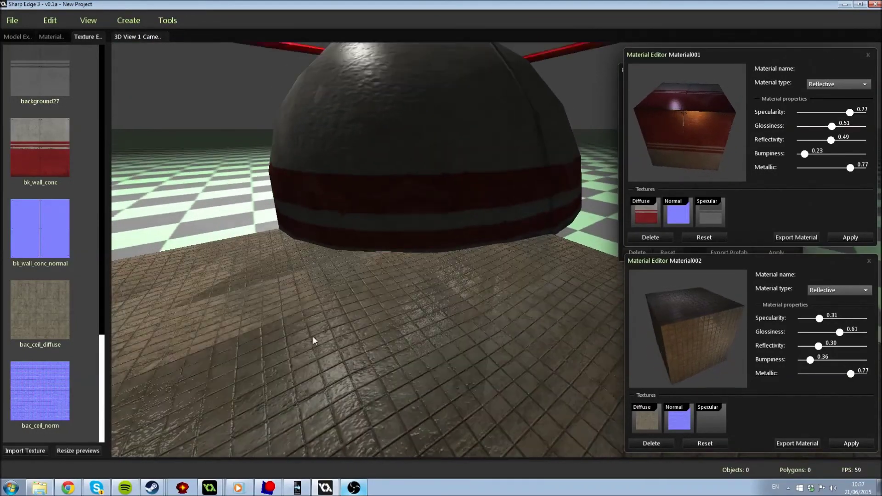
Open the texture import dialog for another texture
click(38, 454)
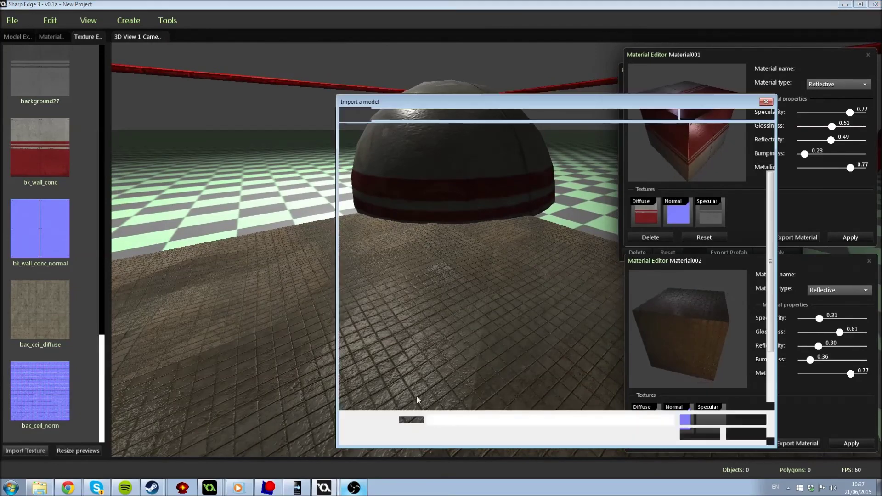